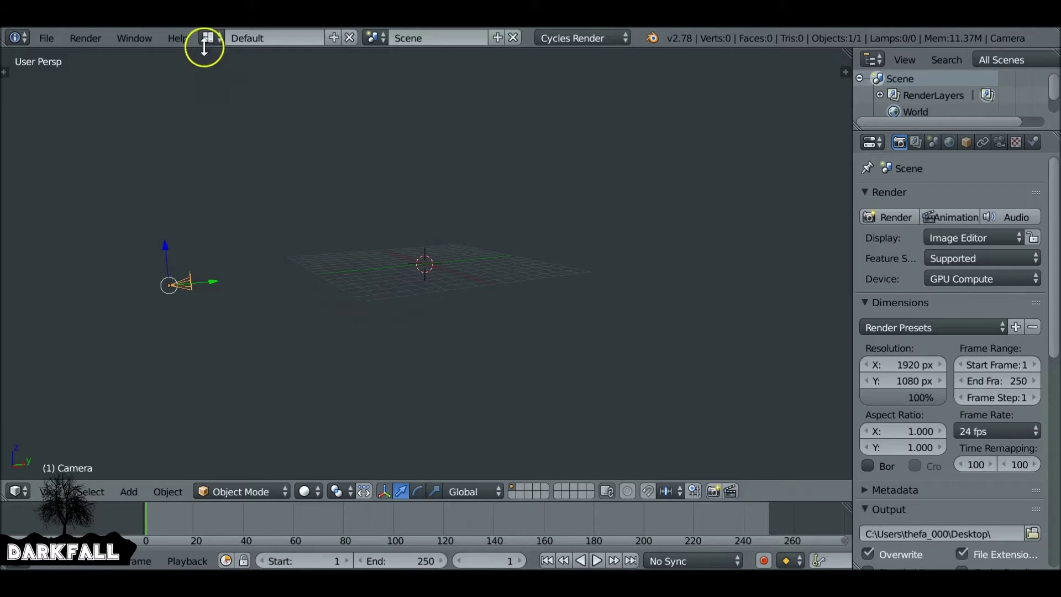
Switch to the VSE - Video Editing layout and open the sequencer's Add menu.
{"action": "left_click", "coordinate": [208, 37]}
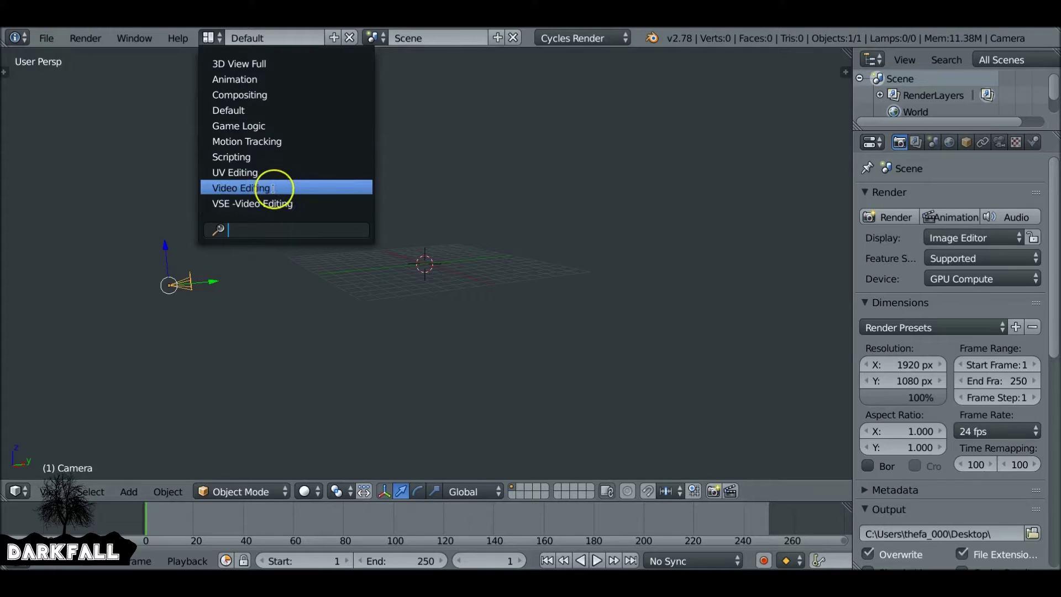
{"action": "left_click", "coordinate": [293, 204]}
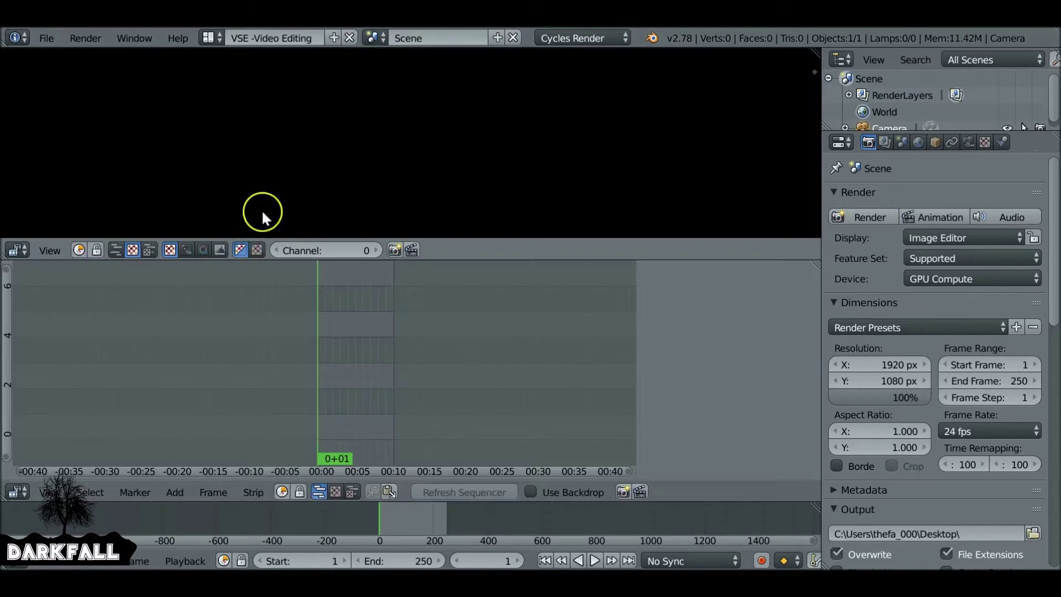
{"action": "scroll", "coordinate": [414, 373], "scroll_direction": "up", "scroll_amount": 5}
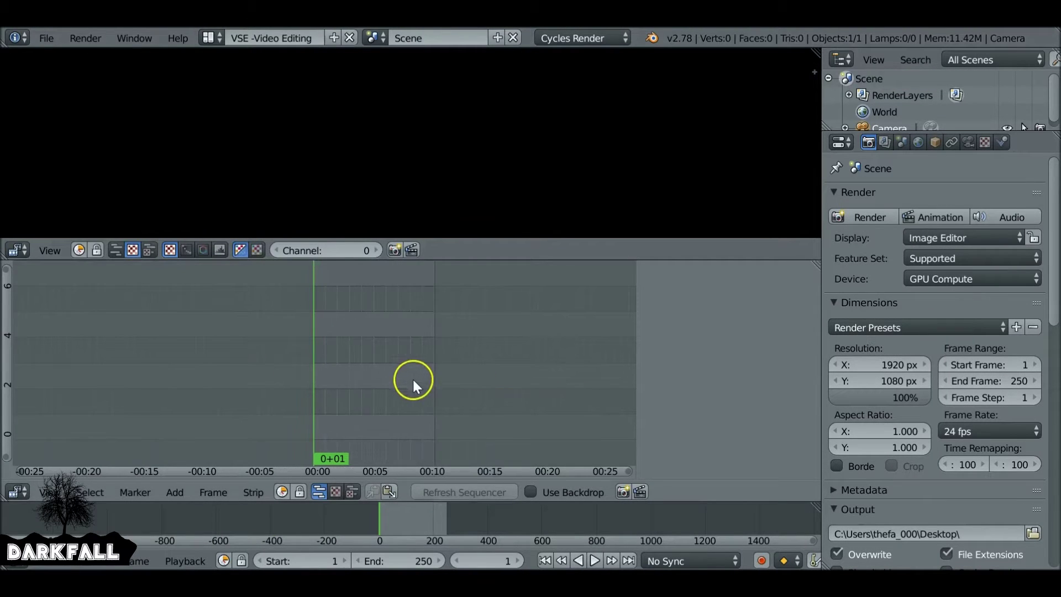
{"action": "scroll", "coordinate": [442, 520], "scroll_direction": "up", "scroll_amount": 4}
{"action": "scroll", "coordinate": [442, 519], "scroll_direction": "up", "scroll_amount": 4}
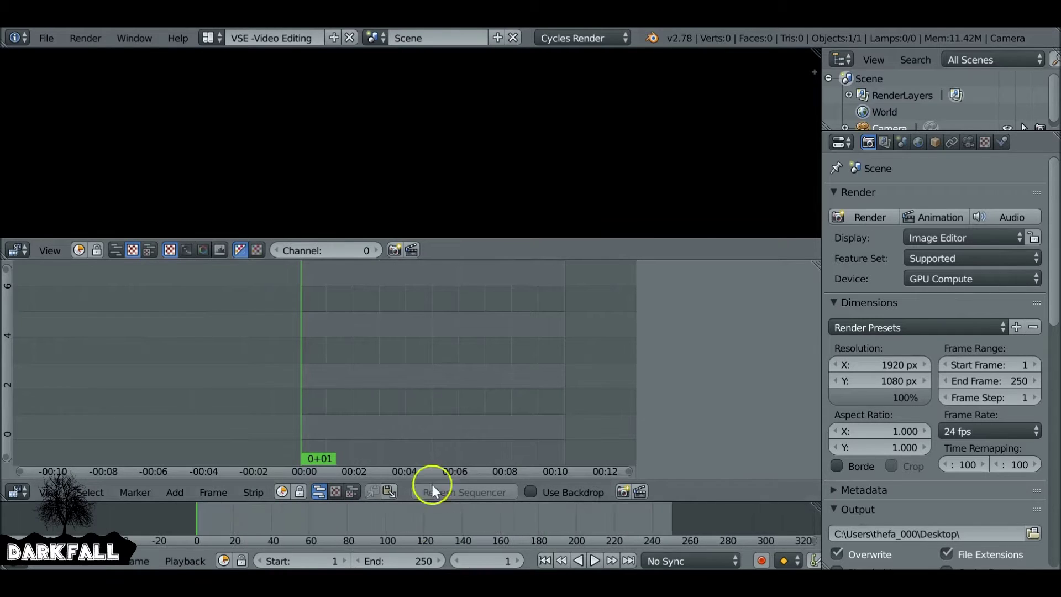
{"action": "scroll", "coordinate": [380, 392], "scroll_direction": "down", "scroll_amount": 2}
{"action": "key", "text": "shift+a"}
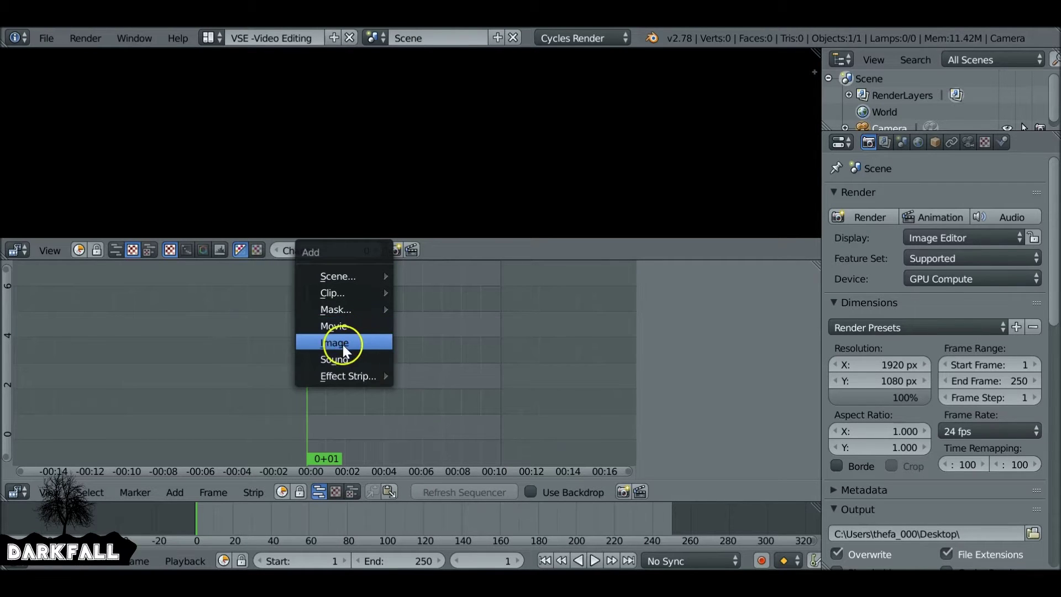
Add all frames from Tutorials\Hot Tea\Tea PNGs1 as one image strip starting at 0090.png.
{"action": "left_click", "coordinate": [376, 343]}
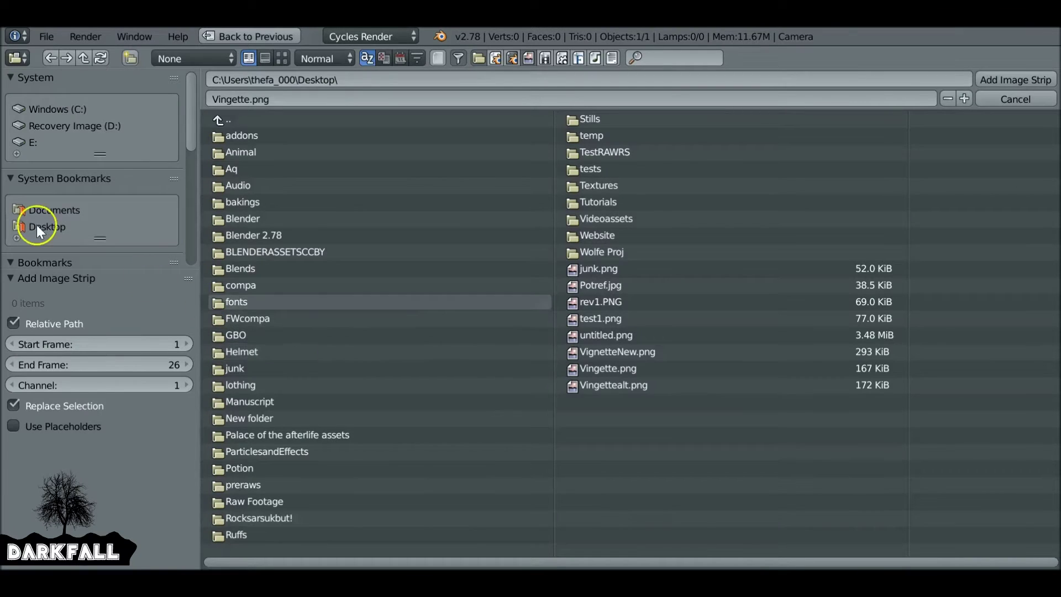
{"action": "left_click", "coordinate": [591, 200]}
{"action": "left_click", "coordinate": [293, 534]}
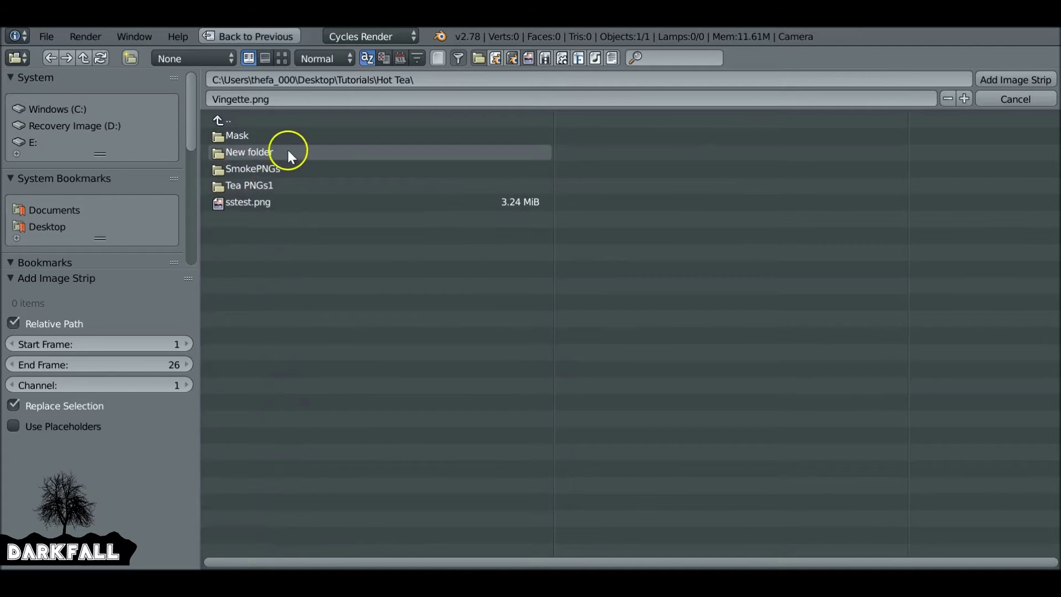
{"action": "left_click", "coordinate": [263, 184]}
{"action": "left_click", "coordinate": [281, 59]}
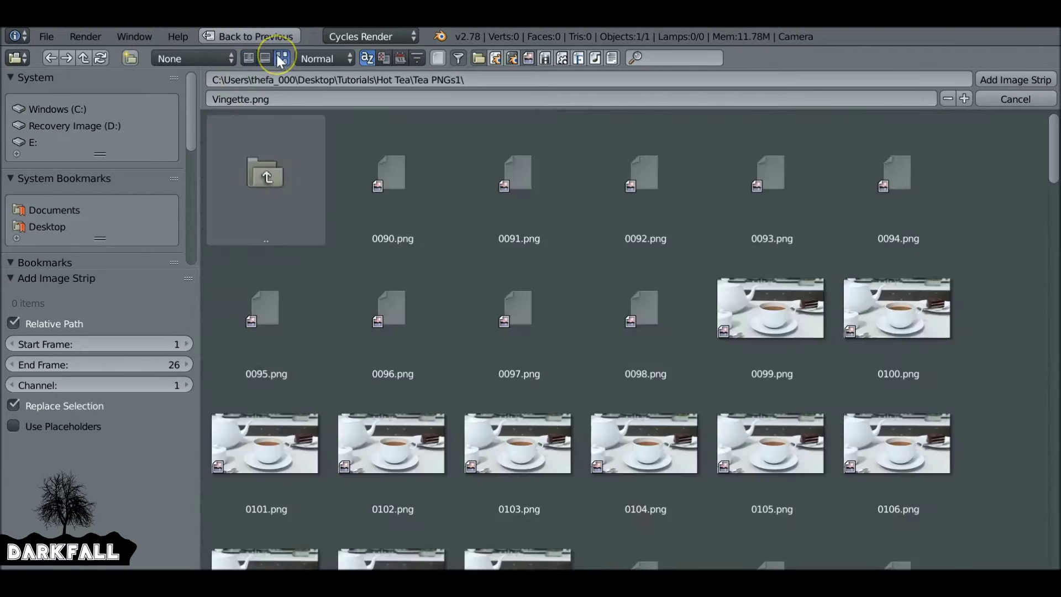
{"action": "left_click", "coordinate": [249, 58]}
{"action": "key", "text": "a"}
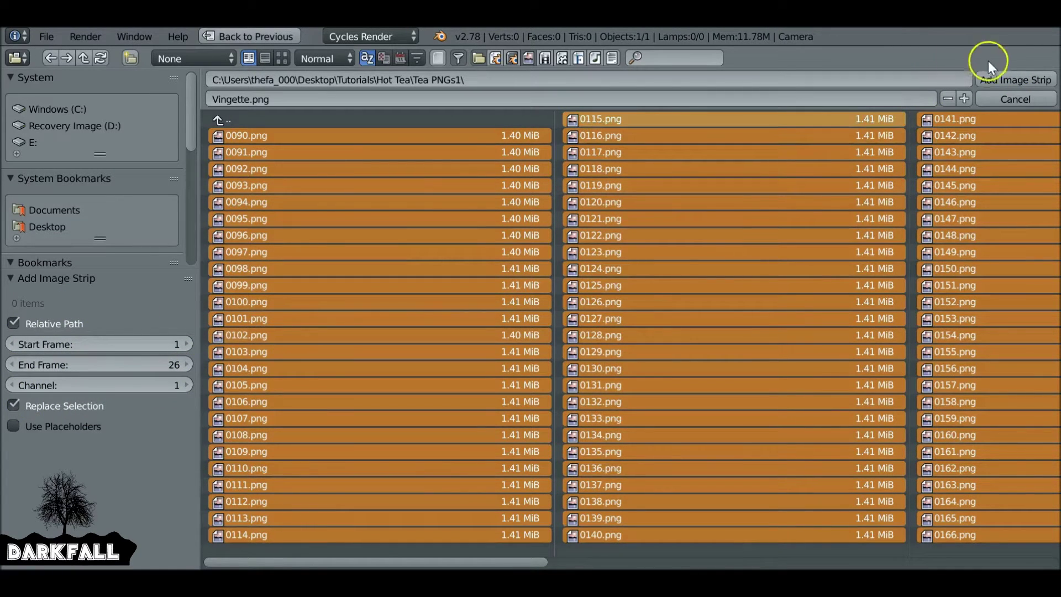
{"action": "left_click", "coordinate": [994, 75]}
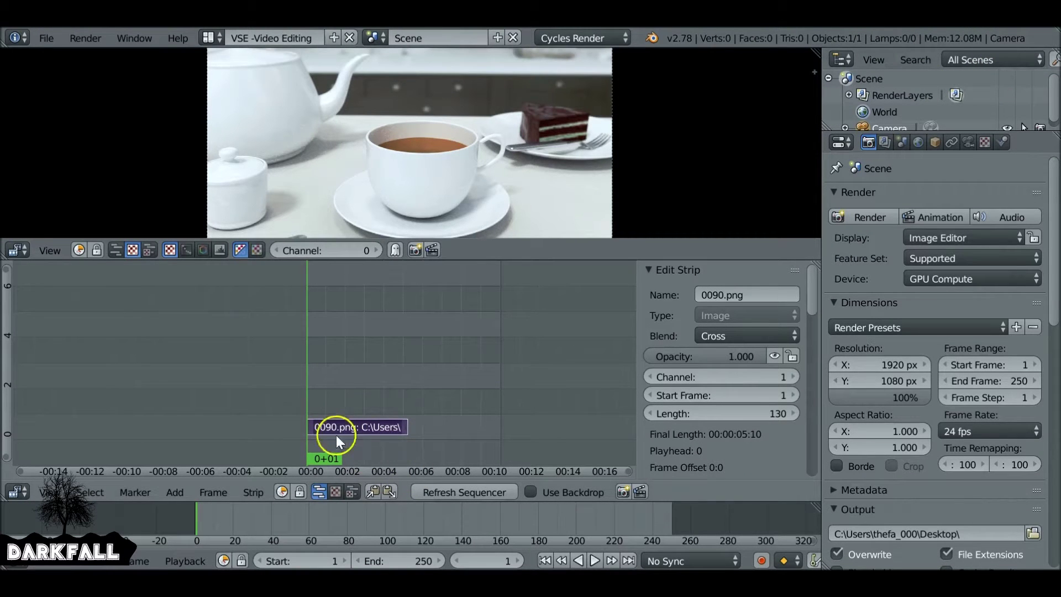
Play the tea strip and set the scene end frame to 130.
{"action": "left_click", "coordinate": [387, 522]}
{"action": "key", "text": "alt+a"}
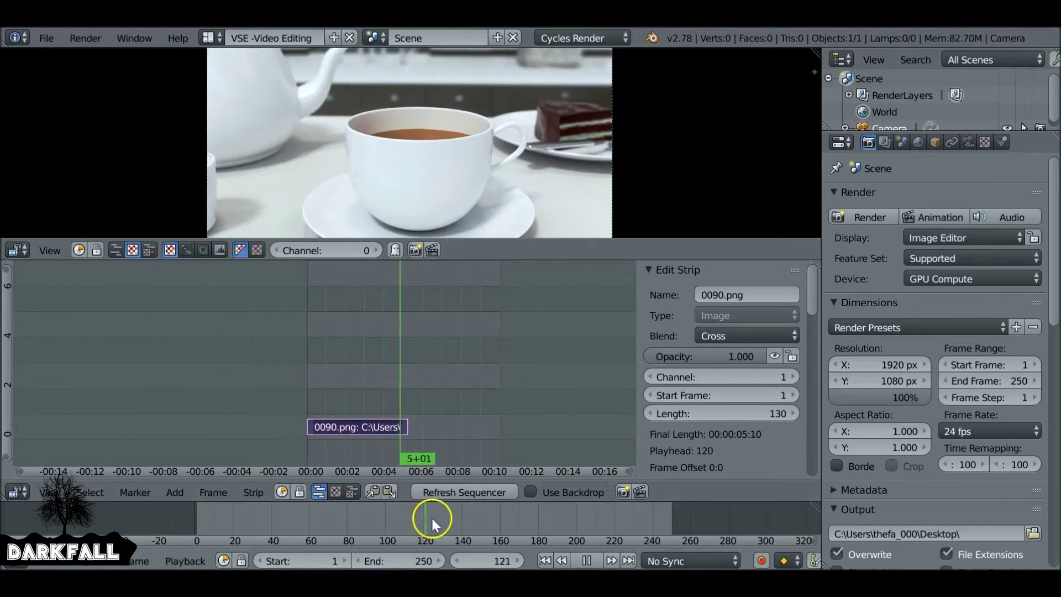
{"action": "key", "text": "alt+a"}
{"action": "key", "text": "Right"}
{"action": "key", "text": "Right"}
{"action": "key", "text": "Right"}
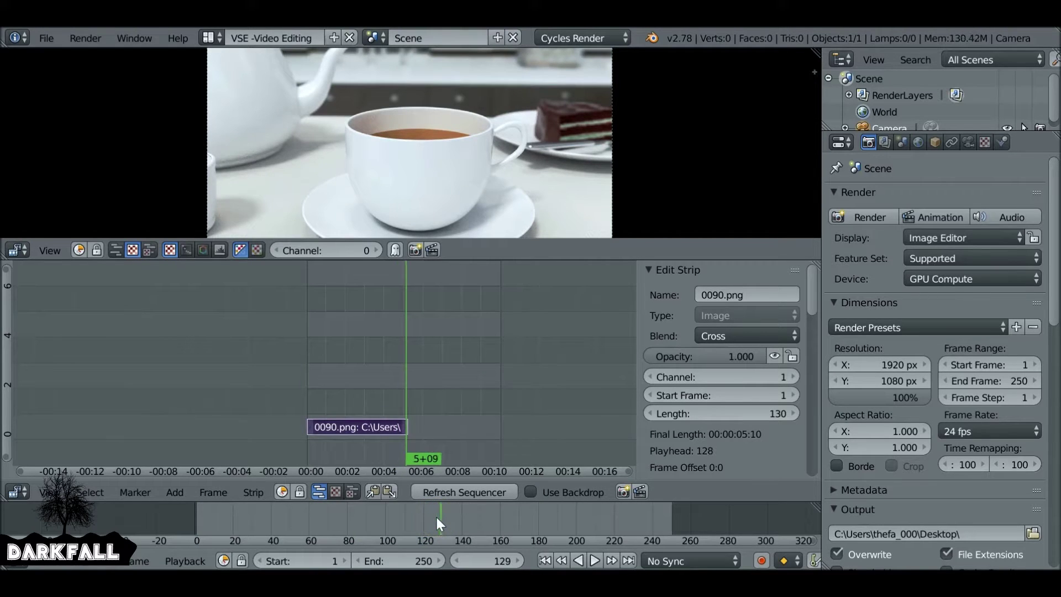
{"action": "key", "text": "Right"}
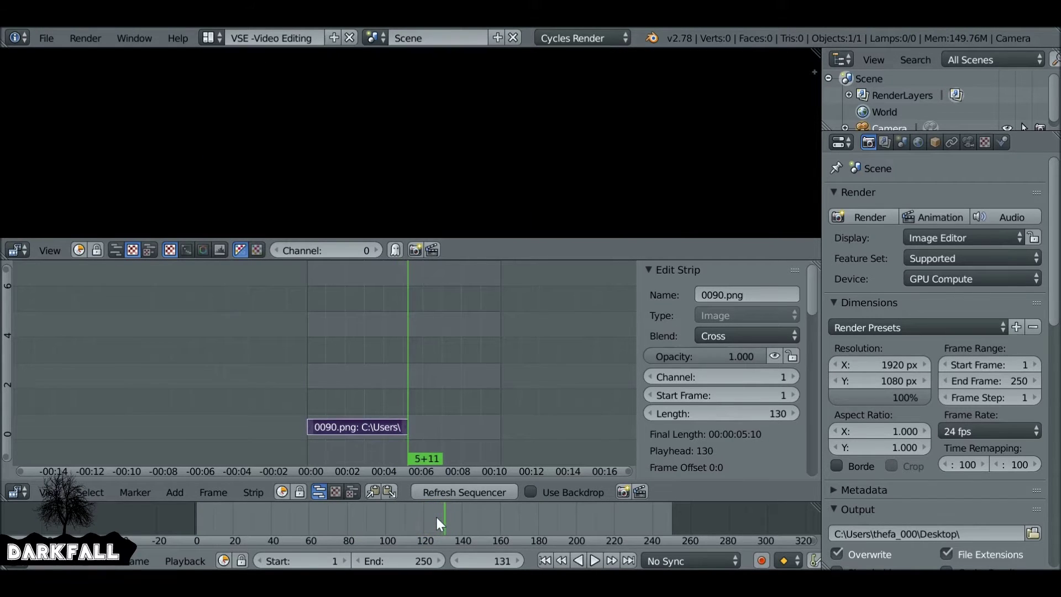
{"action": "key", "text": "e"}
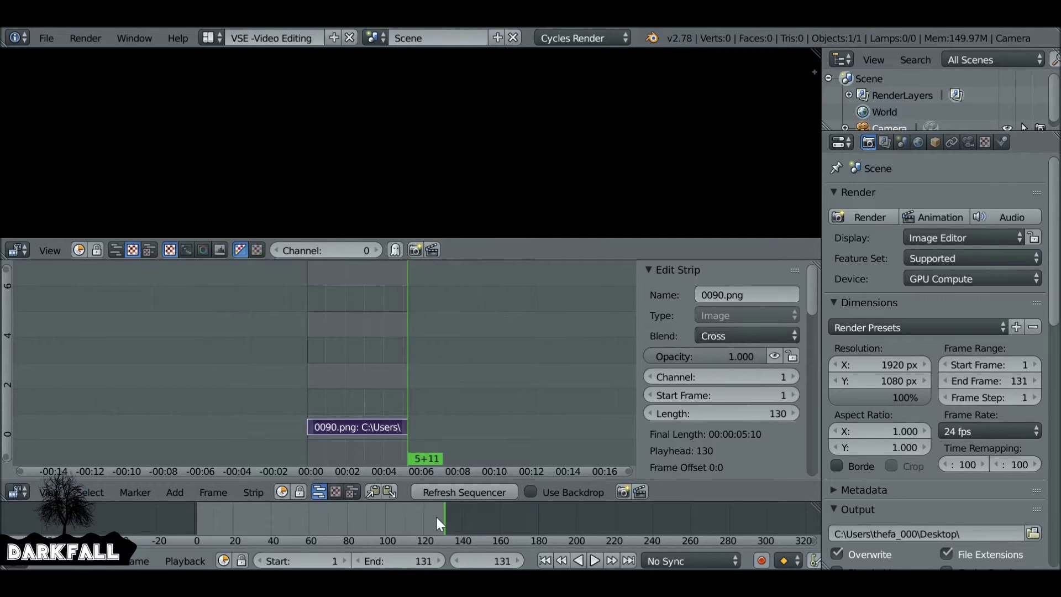
{"action": "key", "text": "Left"}
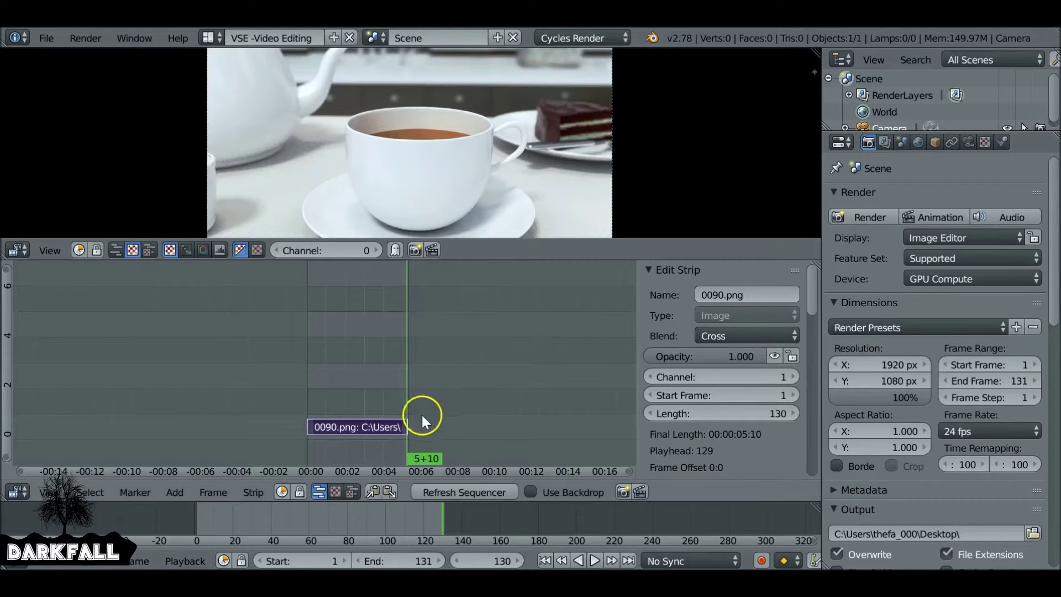
{"action": "key", "text": "e"}
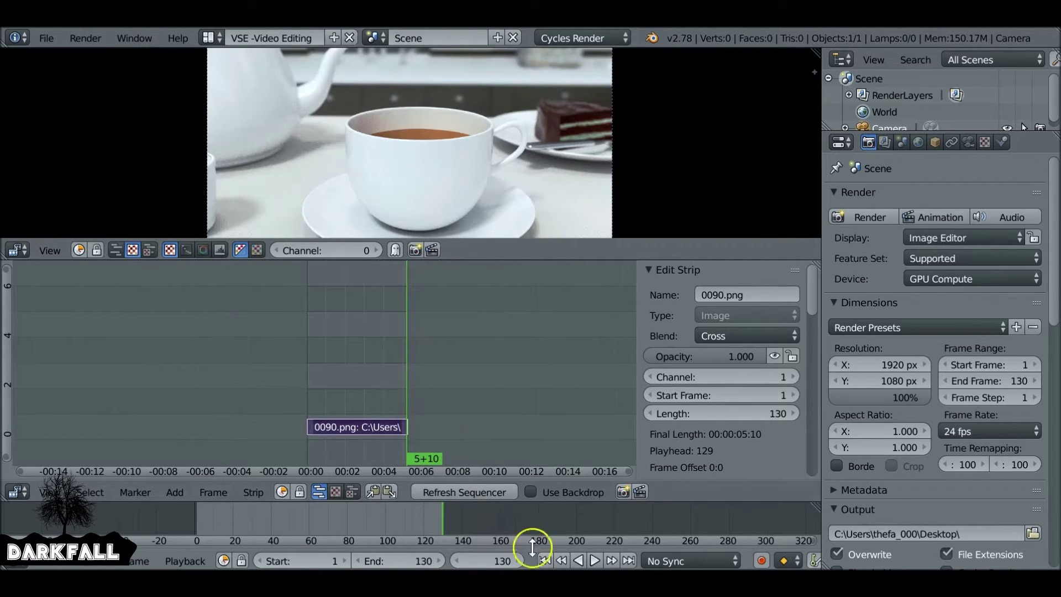
Scrub the timeline to preview the 130 tea frames.
{"action": "middle_click_drag", "start_coordinate": [410, 513], "coordinate": [511, 516]}
{"action": "scroll", "coordinate": [446, 402], "scroll_direction": "up", "scroll_amount": 5}
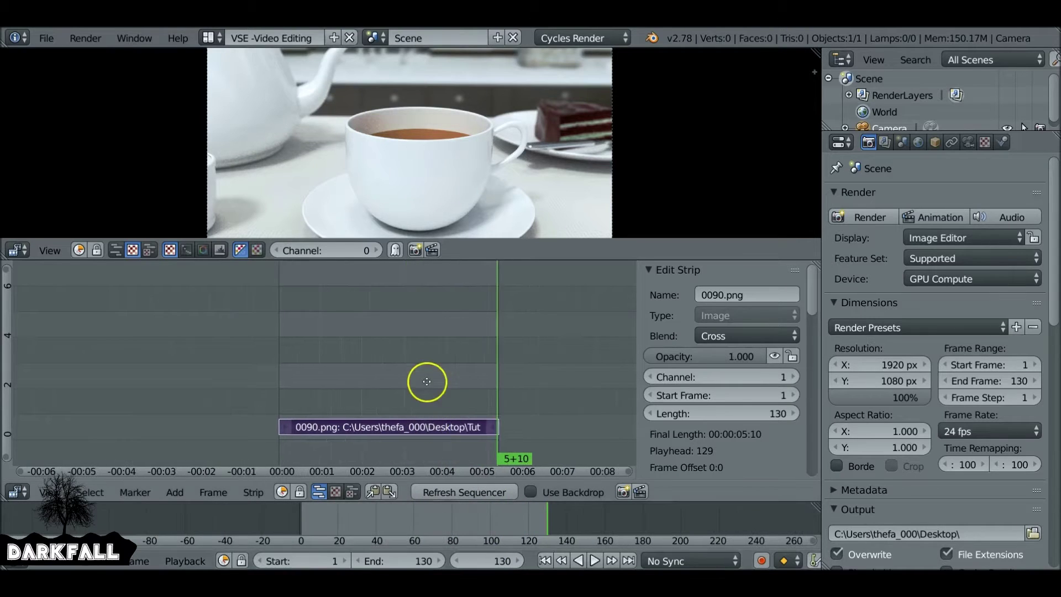
{"action": "scroll", "coordinate": [454, 208], "scroll_direction": "down", "scroll_amount": 3}
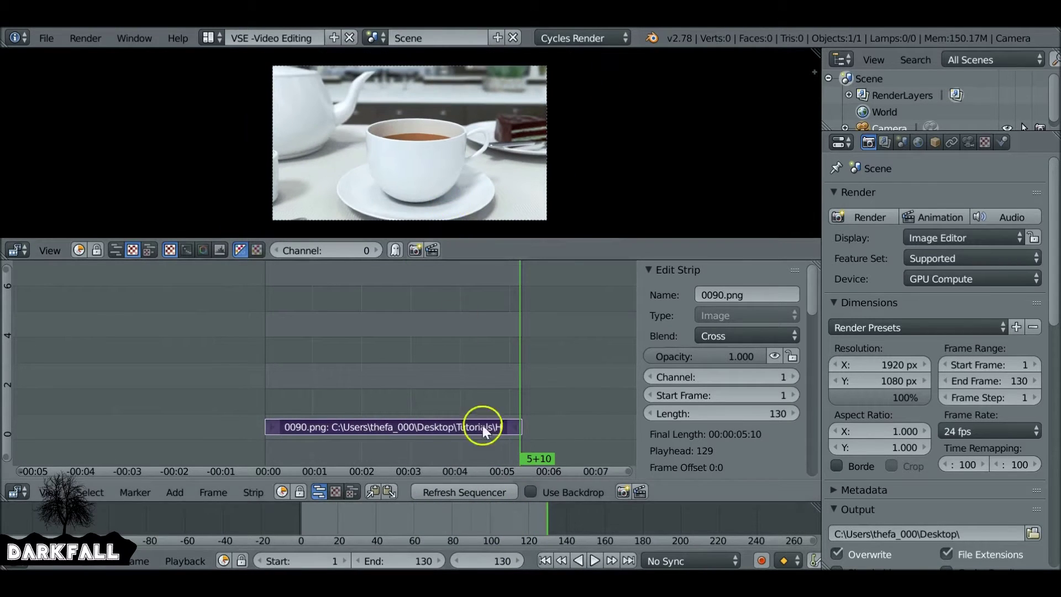
{"action": "left_click_drag", "start_coordinate": [545, 525], "coordinate": [415, 539]}
Add all SmokePNGs frames from Hot Tea as a second image strip in channel 2.
{"action": "left_click", "coordinate": [563, 560]}
{"action": "left_click", "coordinate": [545, 560]}
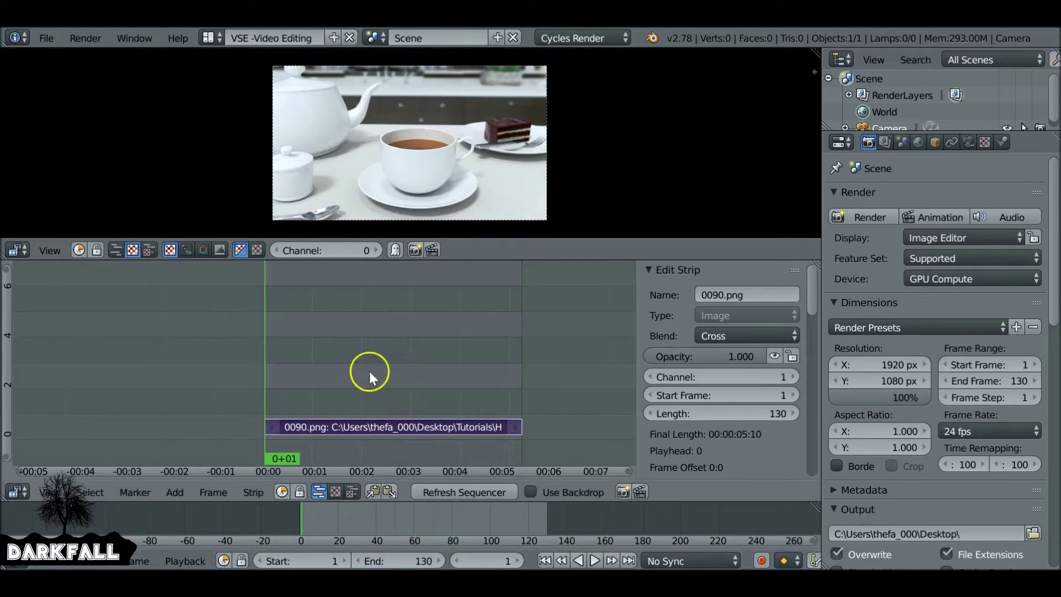
{"action": "key", "text": "shift+a"}
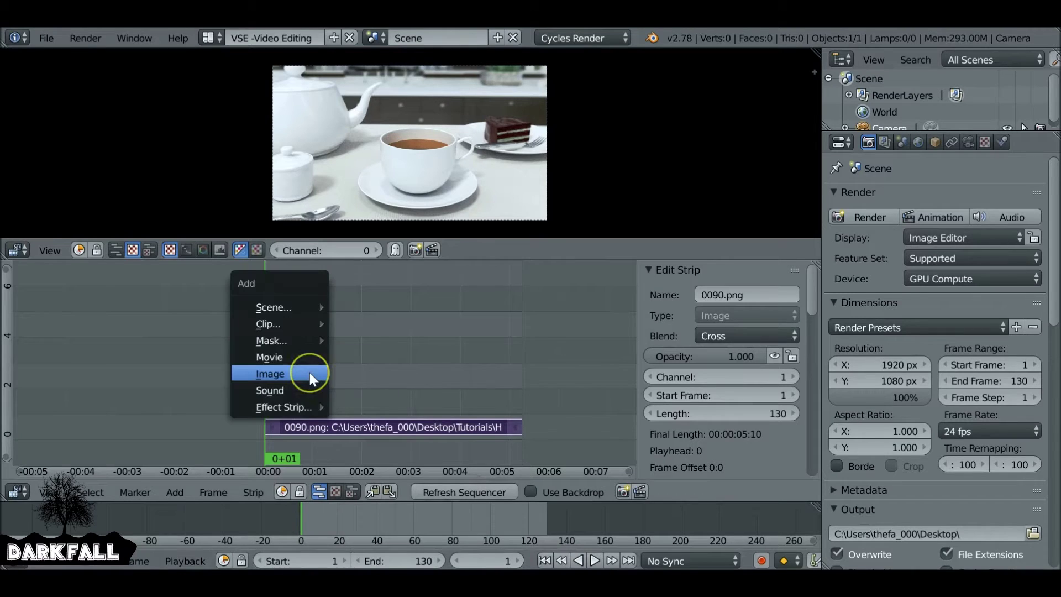
{"action": "left_click", "coordinate": [300, 372]}
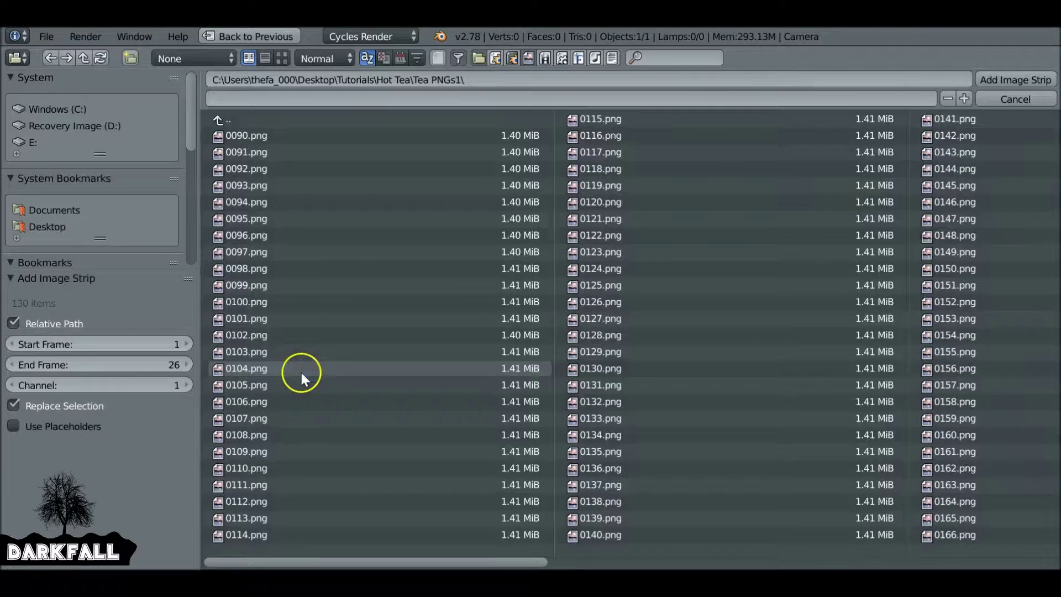
{"action": "left_click", "coordinate": [258, 118]}
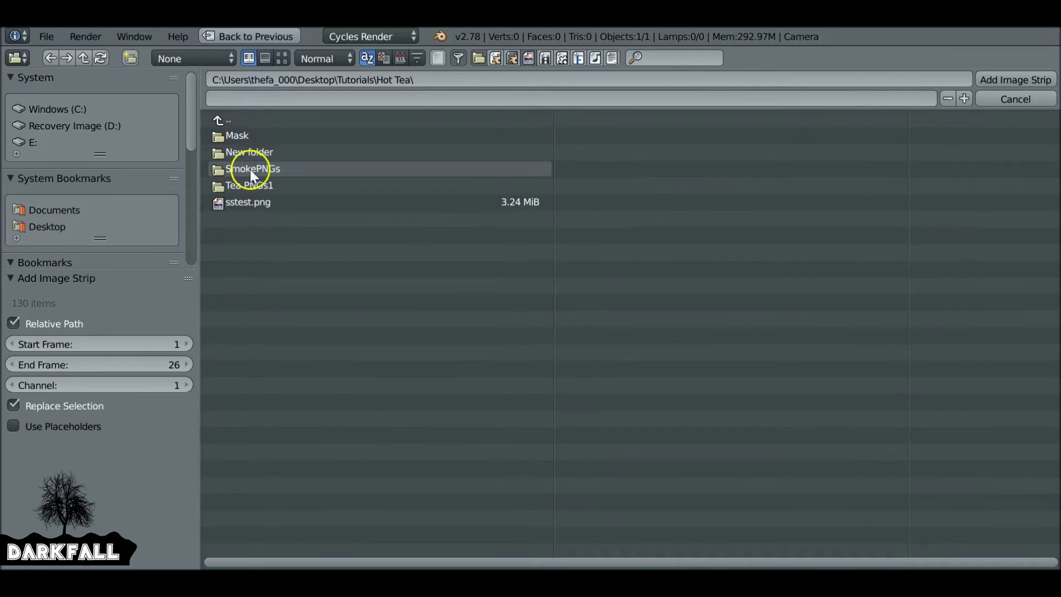
{"action": "left_click", "coordinate": [317, 168]}
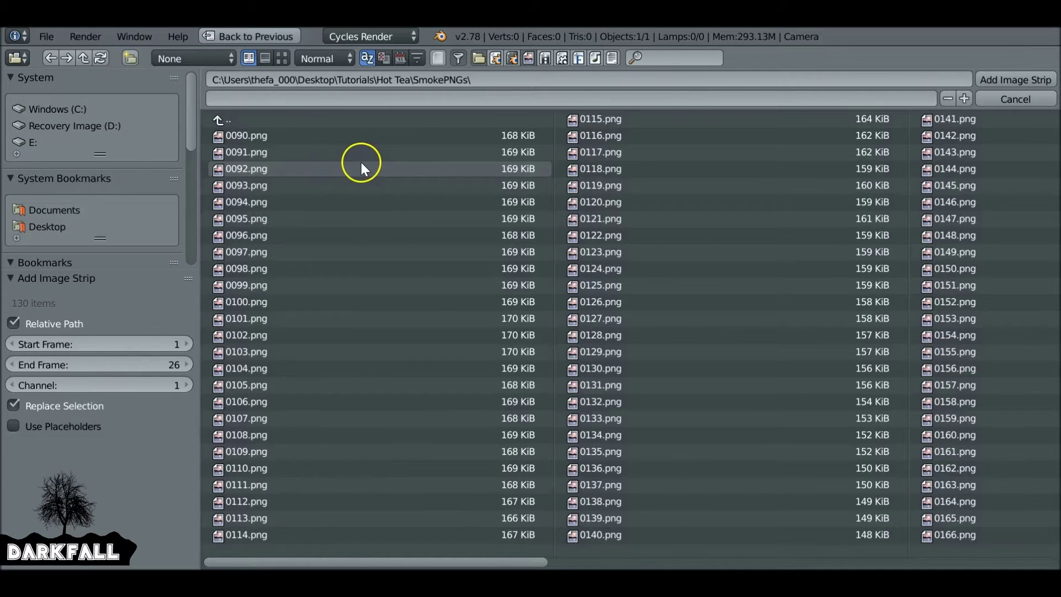
{"action": "key", "text": "a"}
{"action": "left_click", "coordinate": [999, 78]}
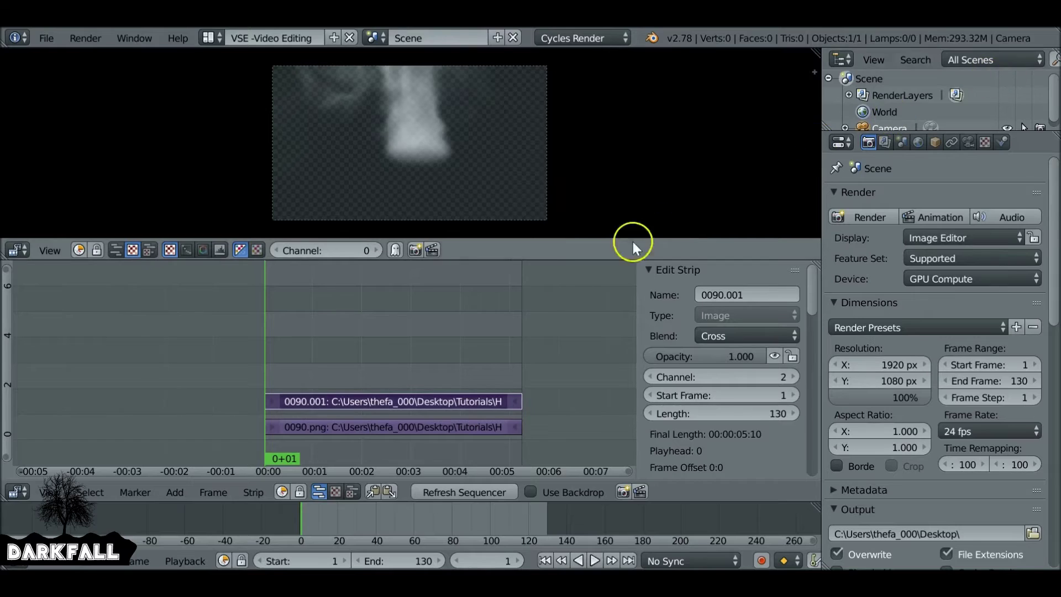
Play and scrub the sequence to preview the smoke.
{"action": "key", "text": "alt+a"}
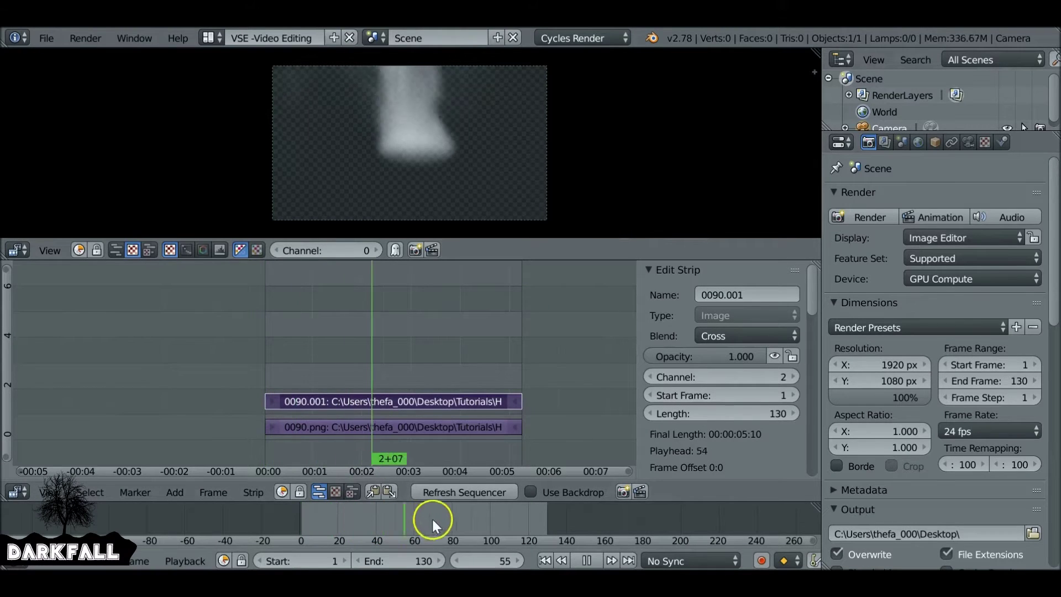
{"action": "left_click_drag", "start_coordinate": [422, 506], "coordinate": [366, 547]}
{"action": "key", "text": "alt+a"}
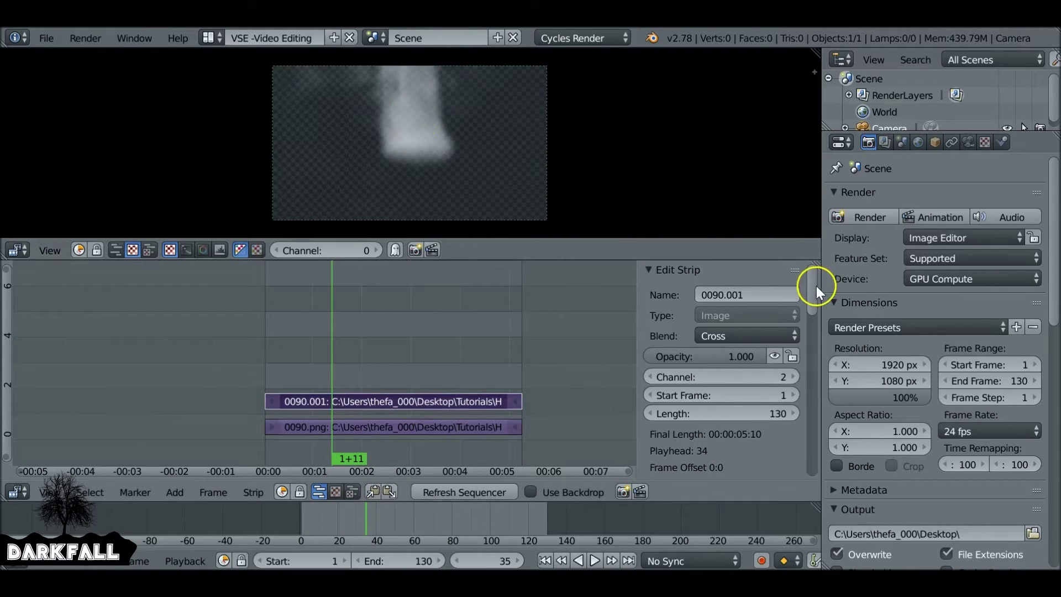
{"action": "left_click_drag", "start_coordinate": [817, 286], "coordinate": [814, 291]}
Set the channel 2 strip's blend mode to Alpha Over.
{"action": "scroll", "coordinate": [814, 292], "scroll_direction": "up", "scroll_amount": 1}
{"action": "left_click", "coordinate": [723, 336]}
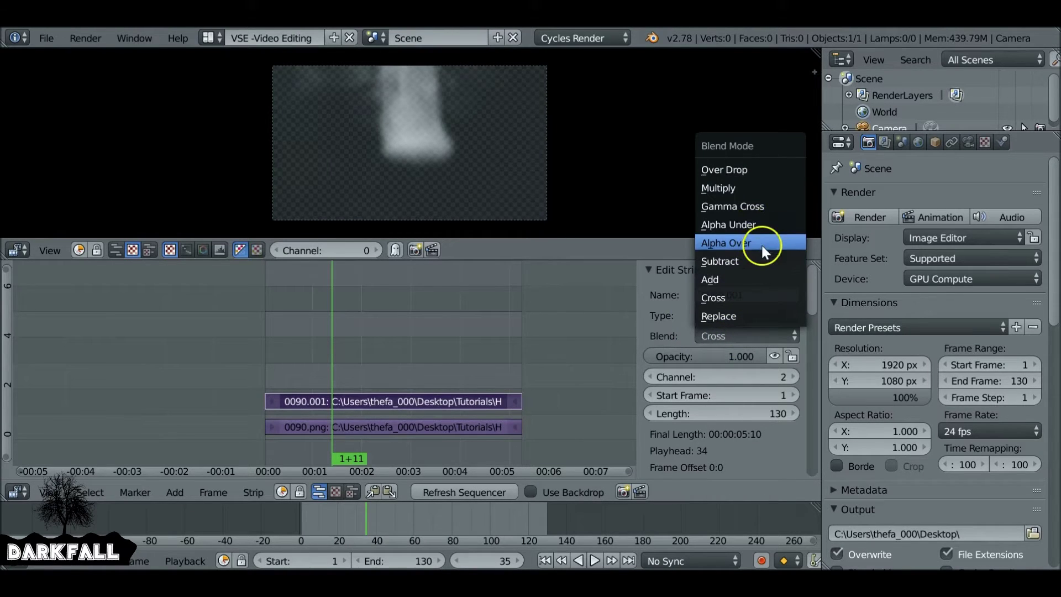
{"action": "left_click", "coordinate": [781, 243]}
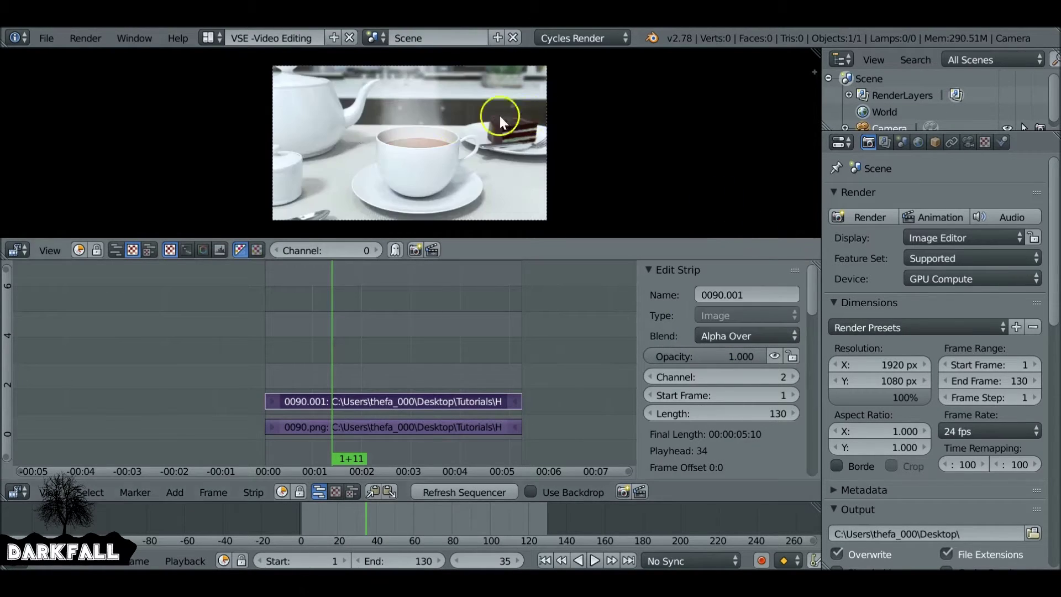
{"action": "key", "text": "Home"}
Play the Alpha Over composite and return to frame 1.
{"action": "scroll", "coordinate": [411, 142], "scroll_direction": "up", "scroll_amount": 3}
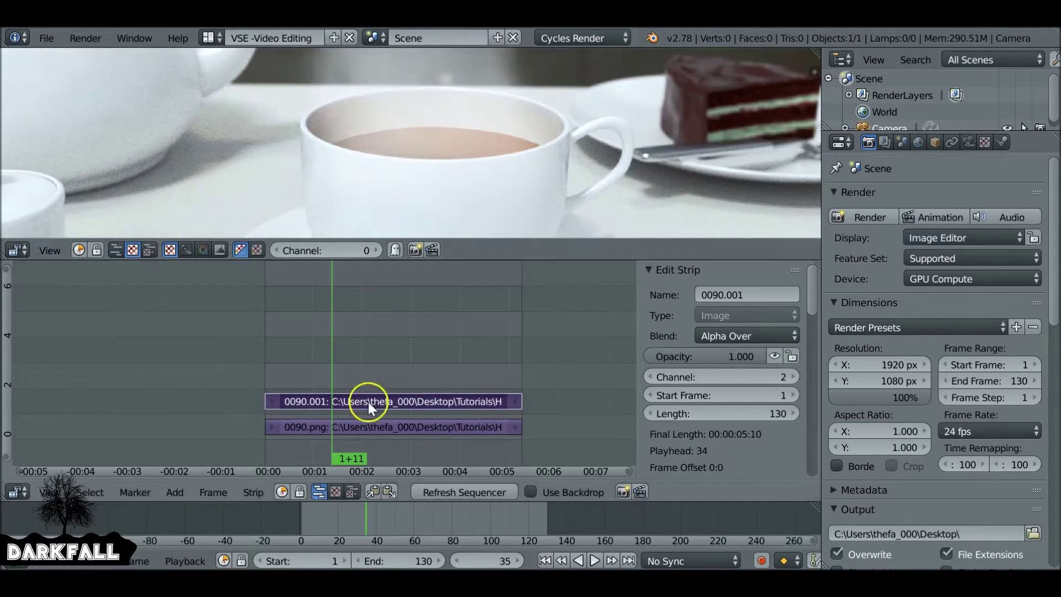
{"action": "key", "text": "alt+a"}
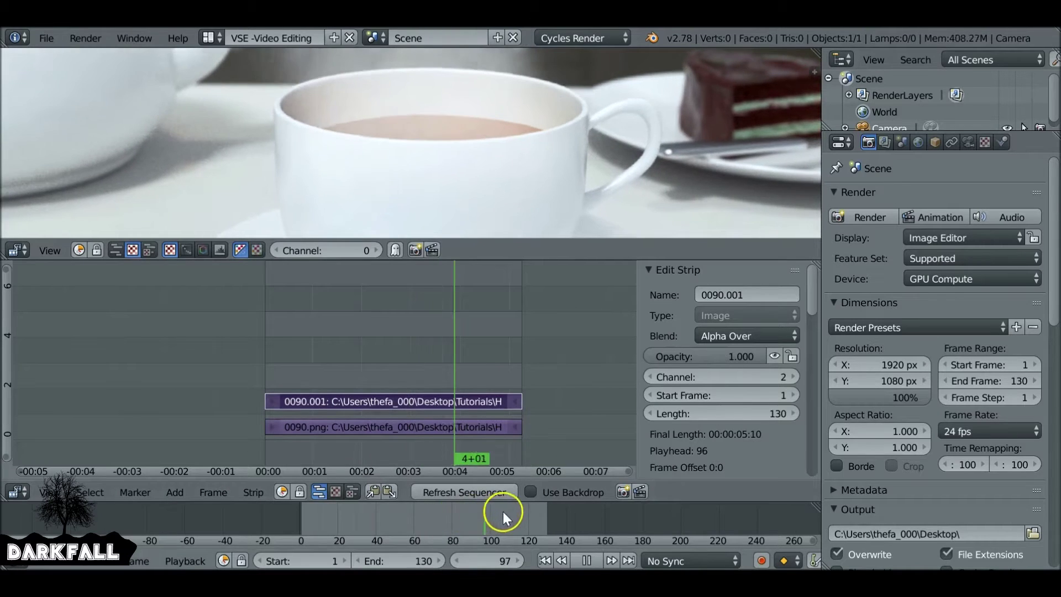
{"action": "key", "text": "Escape"}
{"action": "scroll", "coordinate": [405, 142], "scroll_direction": "down", "scroll_amount": 3}
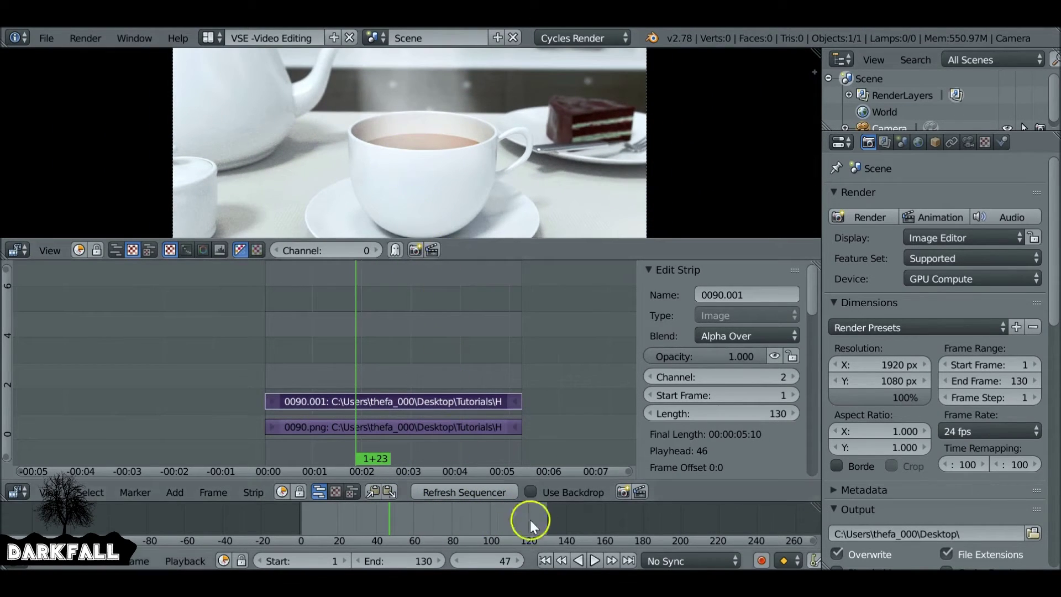
{"action": "left_click", "coordinate": [545, 560]}
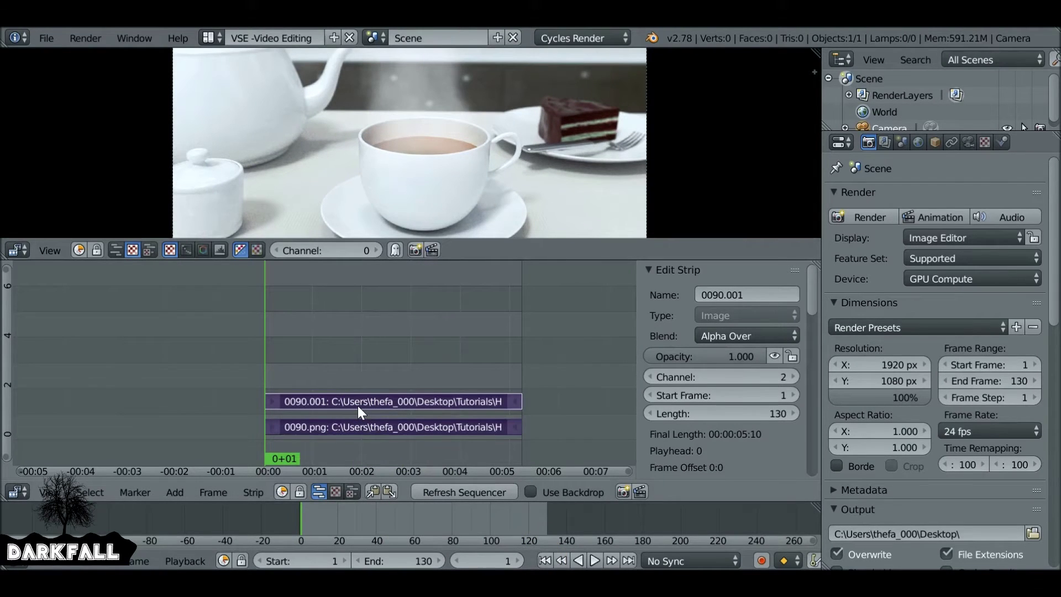
{"action": "key", "text": "g"}
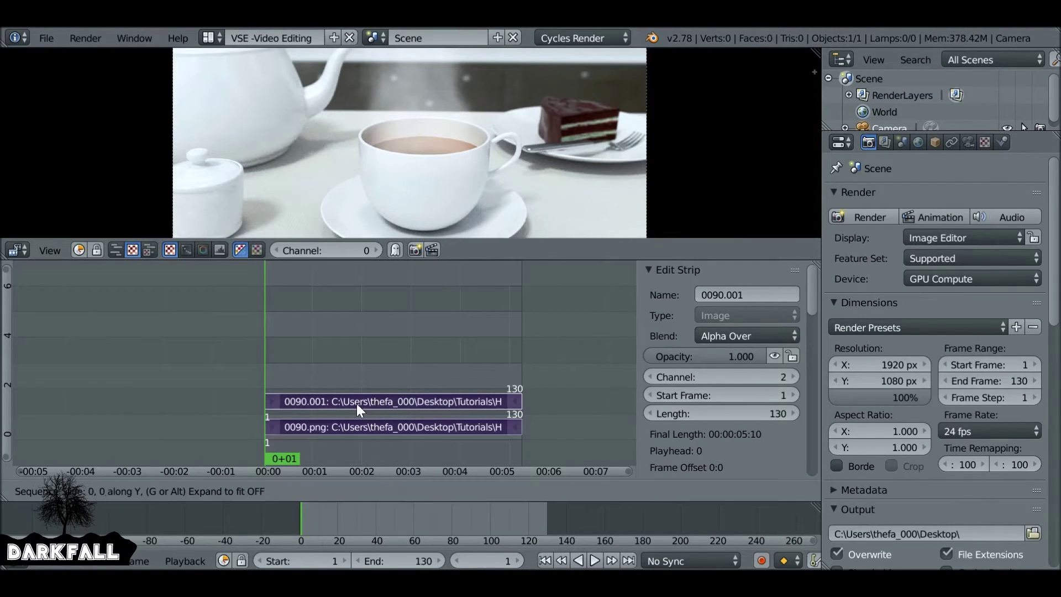
Move the smoke strip to channel 3 and add all Hot Tea\Mask images as a new strip.
{"action": "left_click", "coordinate": [356, 386]}
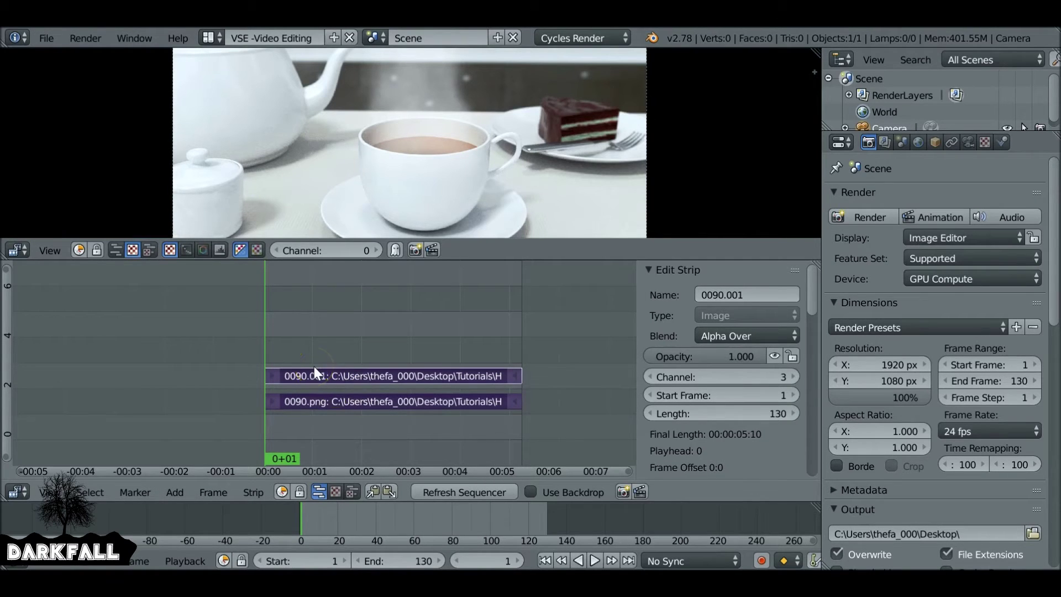
{"action": "key", "text": "shift+a"}
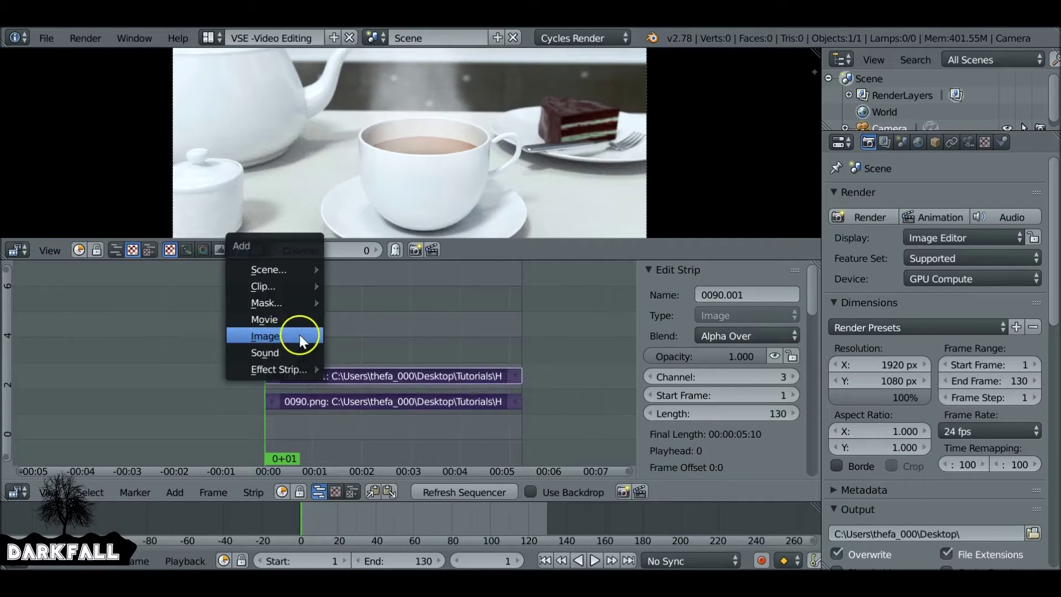
{"action": "left_click", "coordinate": [299, 335]}
{"action": "left_click", "coordinate": [233, 119]}
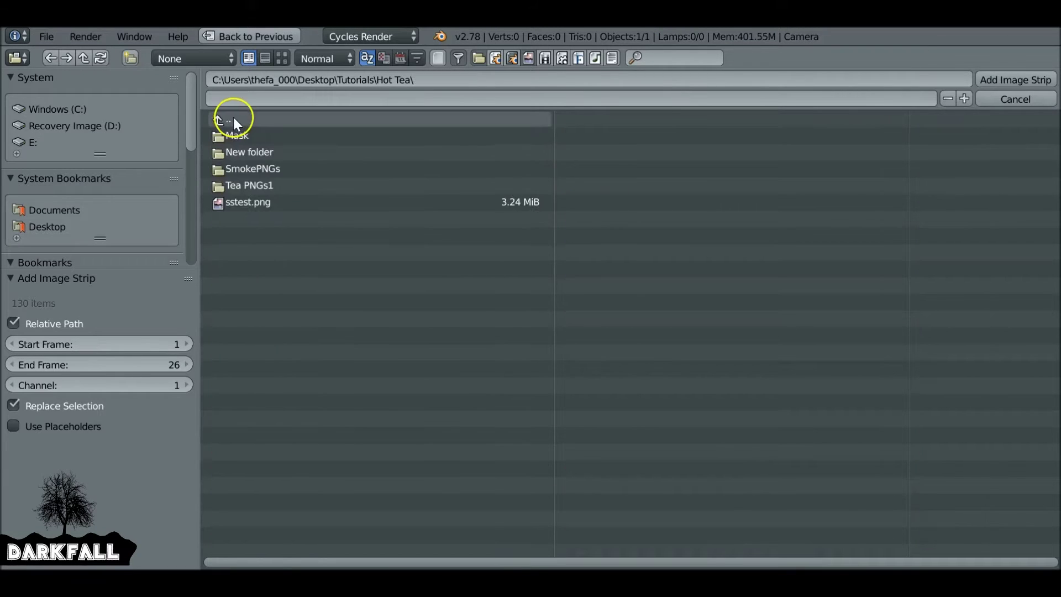
{"action": "left_click", "coordinate": [241, 134]}
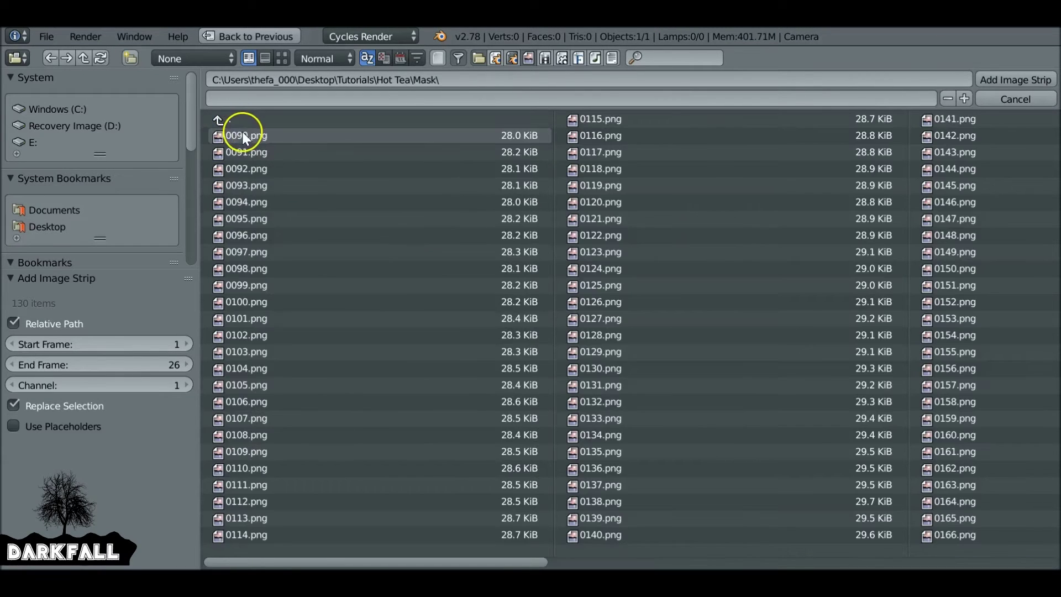
{"action": "left_click", "coordinate": [281, 58]}
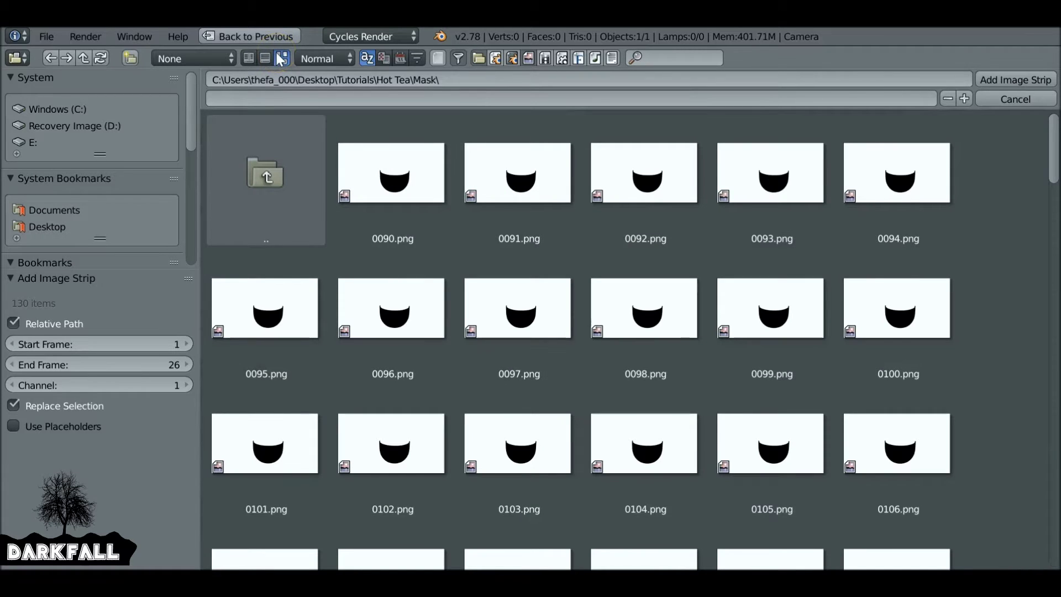
{"action": "key", "text": "a"}
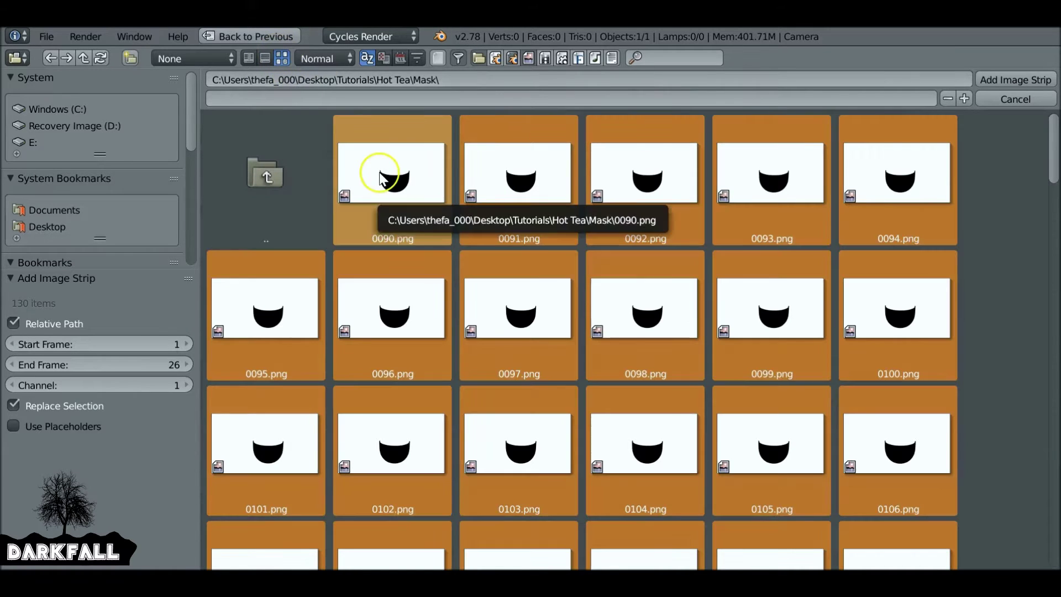
{"action": "left_click", "coordinate": [1042, 81]}
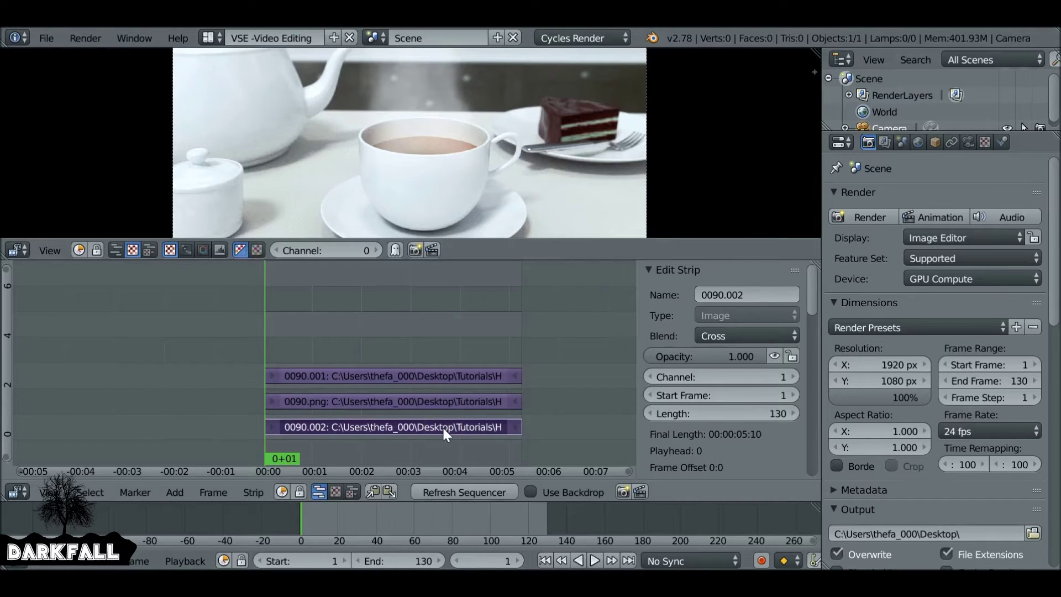
{"action": "right_click", "coordinate": [359, 381]}
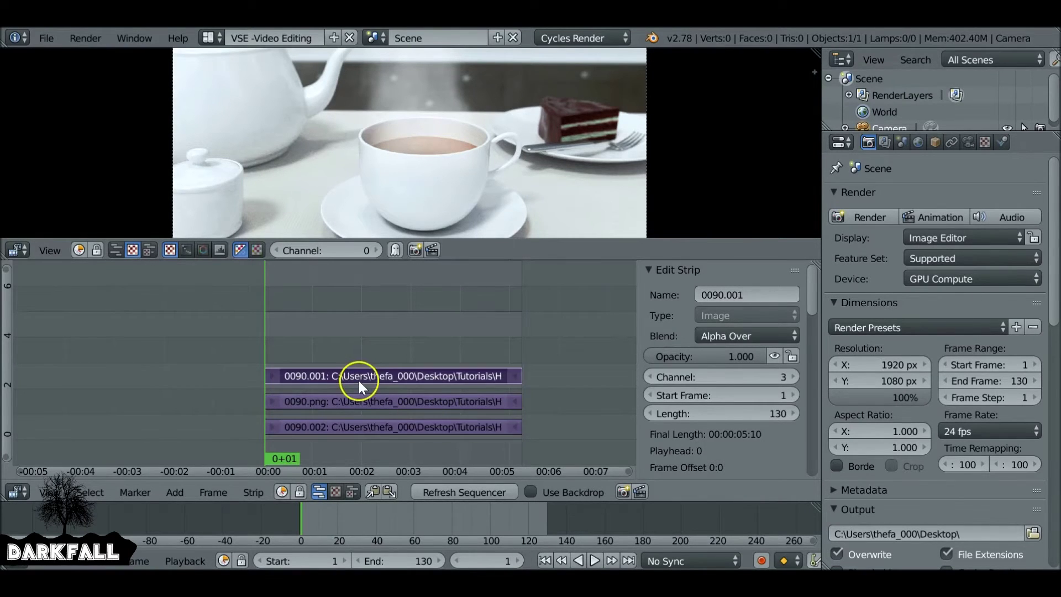
{"action": "right_click", "coordinate": [373, 399]}
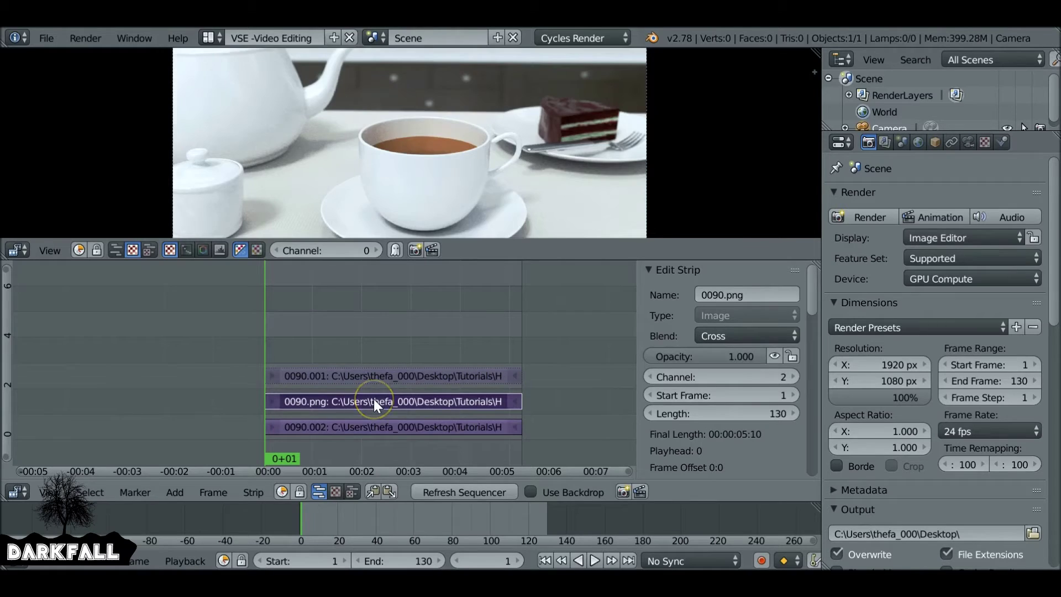
{"action": "right_click", "coordinate": [394, 425]}
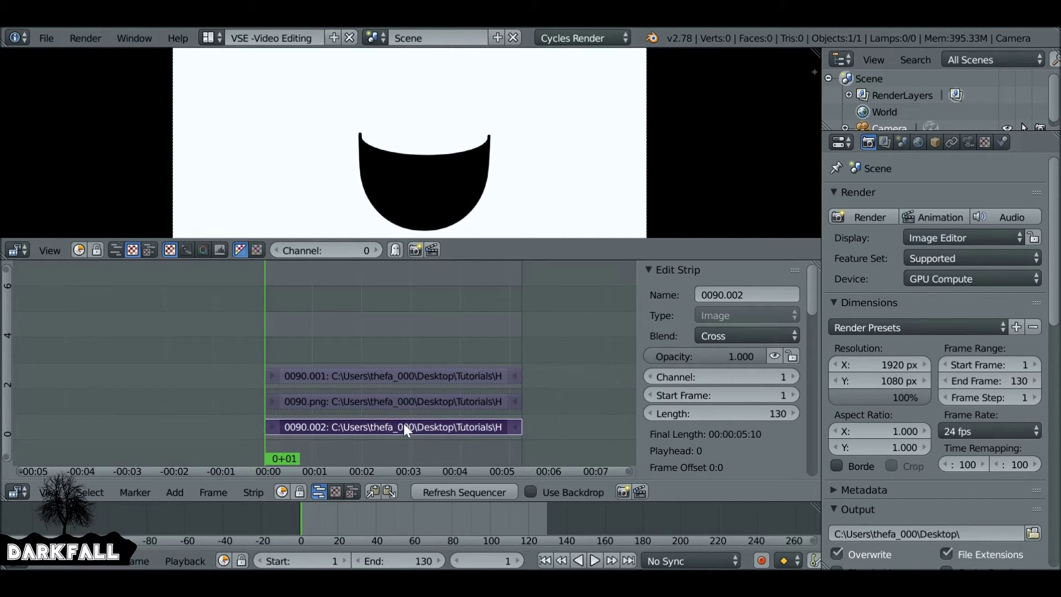
{"action": "right_click", "coordinate": [391, 402]}
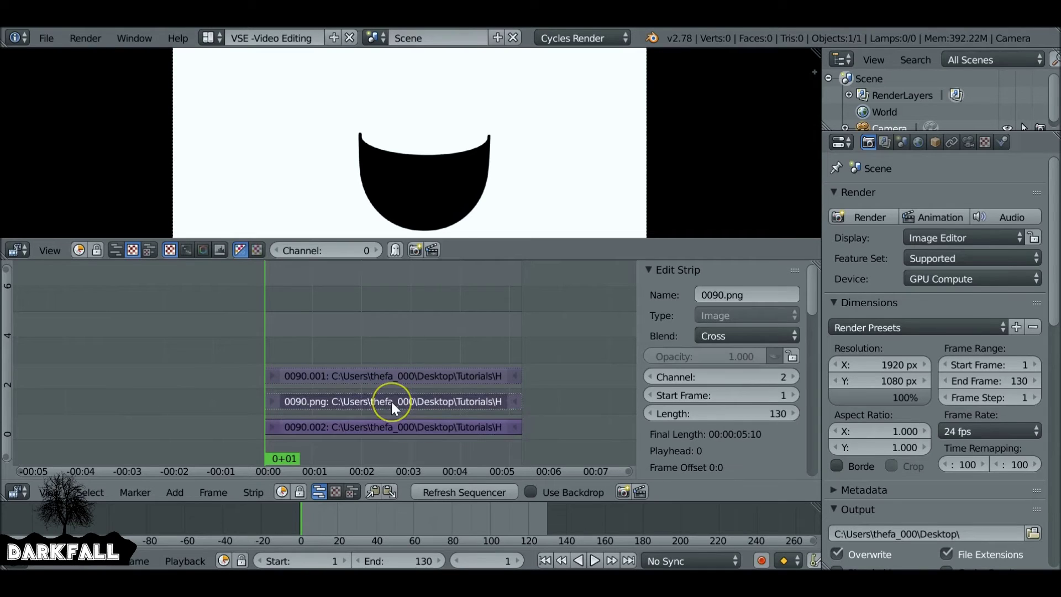
{"action": "right_click", "coordinate": [386, 376]}
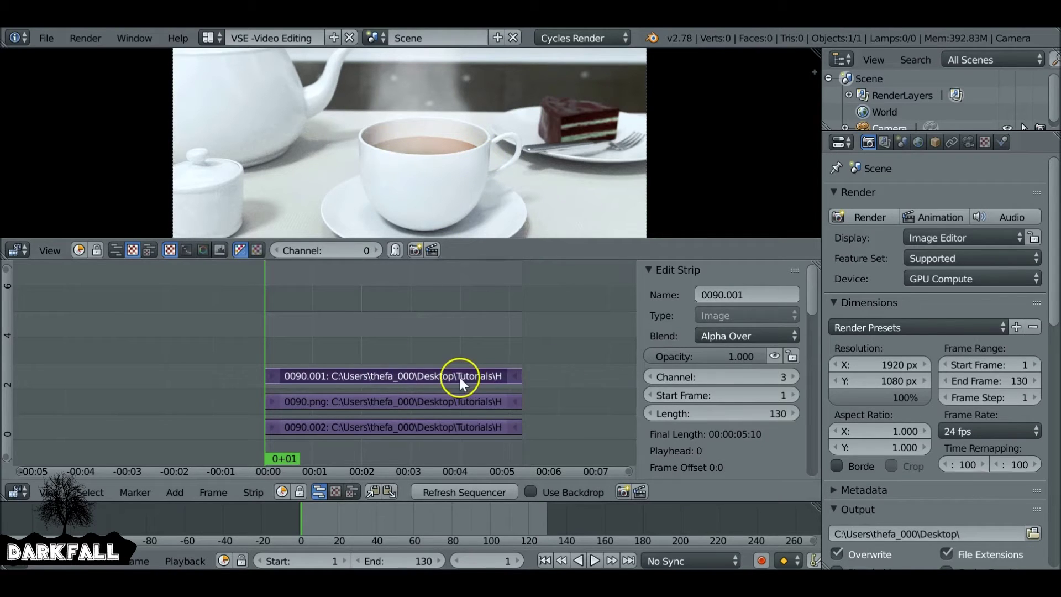
Rename strip 0090.001 to Smoke and strip 0090.png to Bg.
{"action": "left_click", "coordinate": [739, 293]}
{"action": "key", "text": "BackSpace"}
{"action": "type", "text": "Smoke"}
{"action": "key", "text": "Return"}
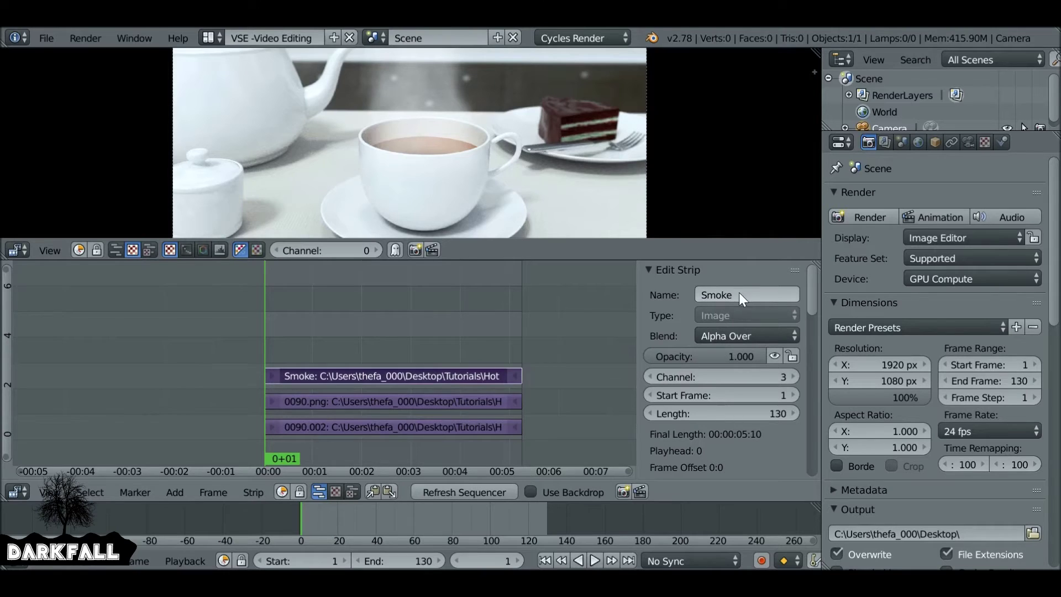
{"action": "right_click", "coordinate": [451, 400]}
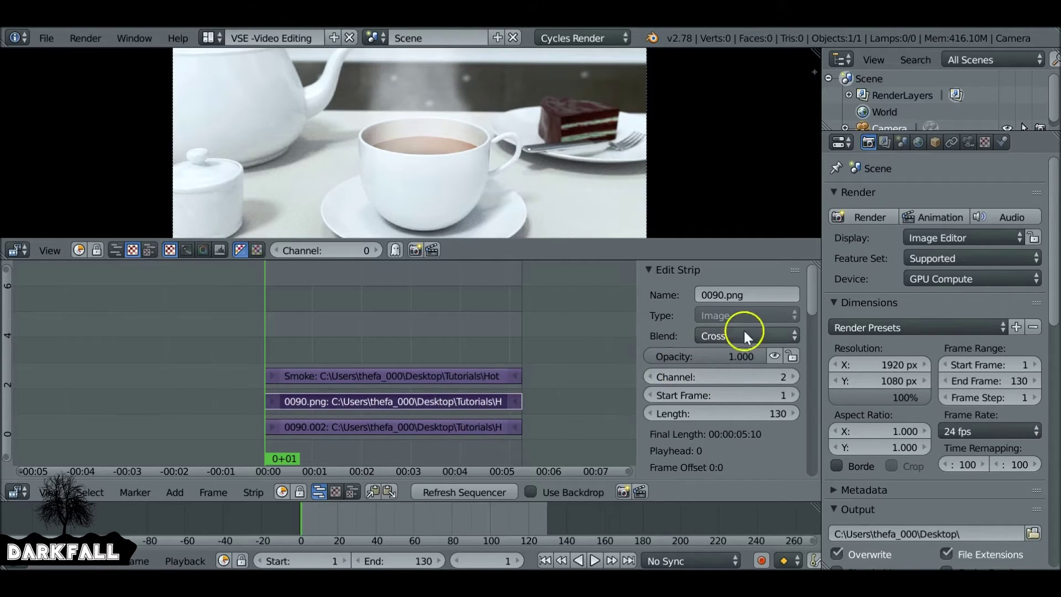
{"action": "left_click", "coordinate": [741, 293]}
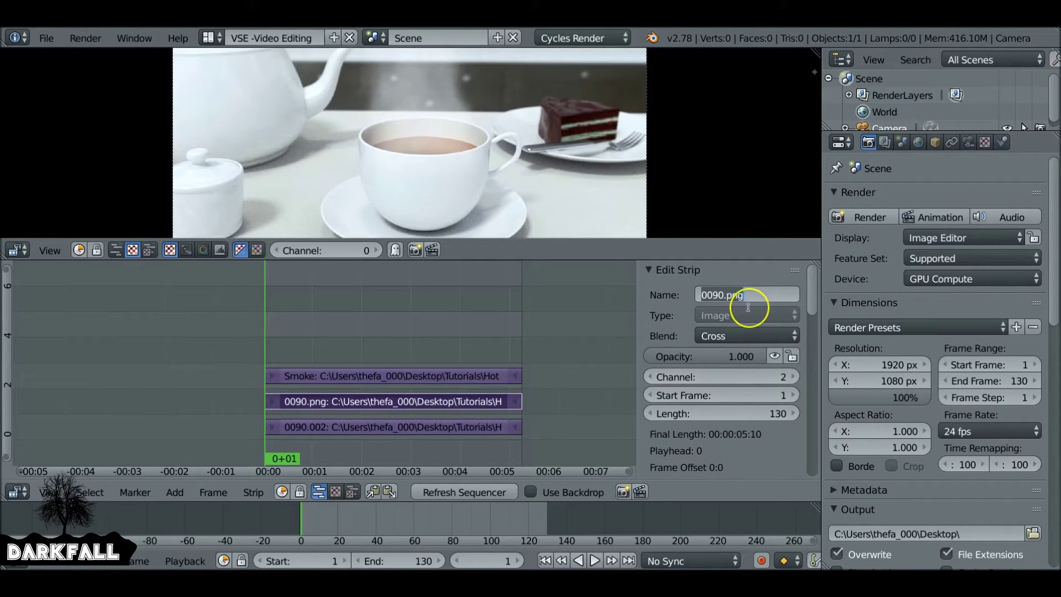
{"action": "type", "text": "Bg"}
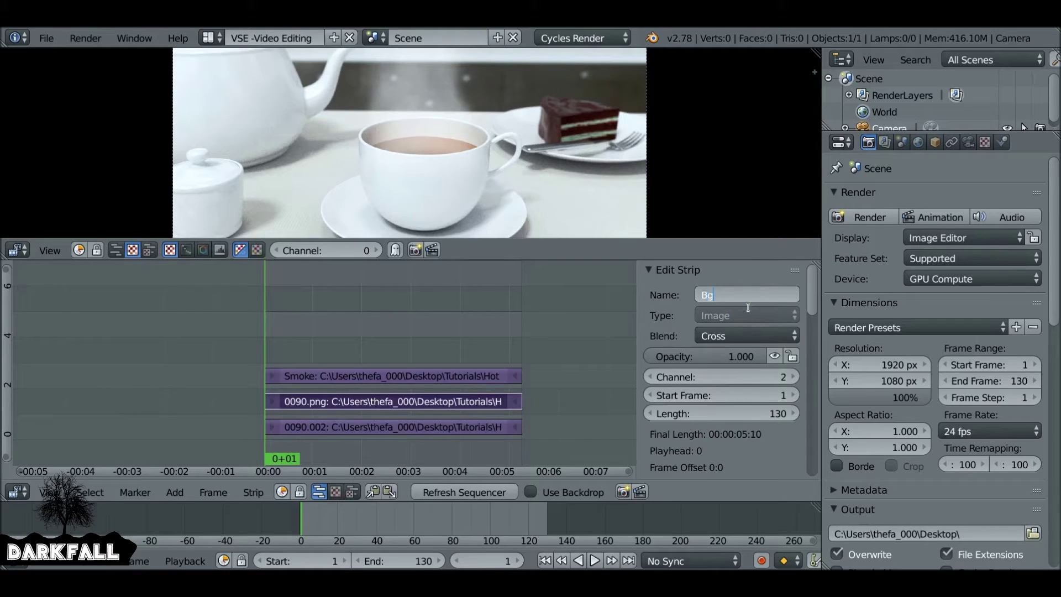
{"action": "key", "text": "Return"}
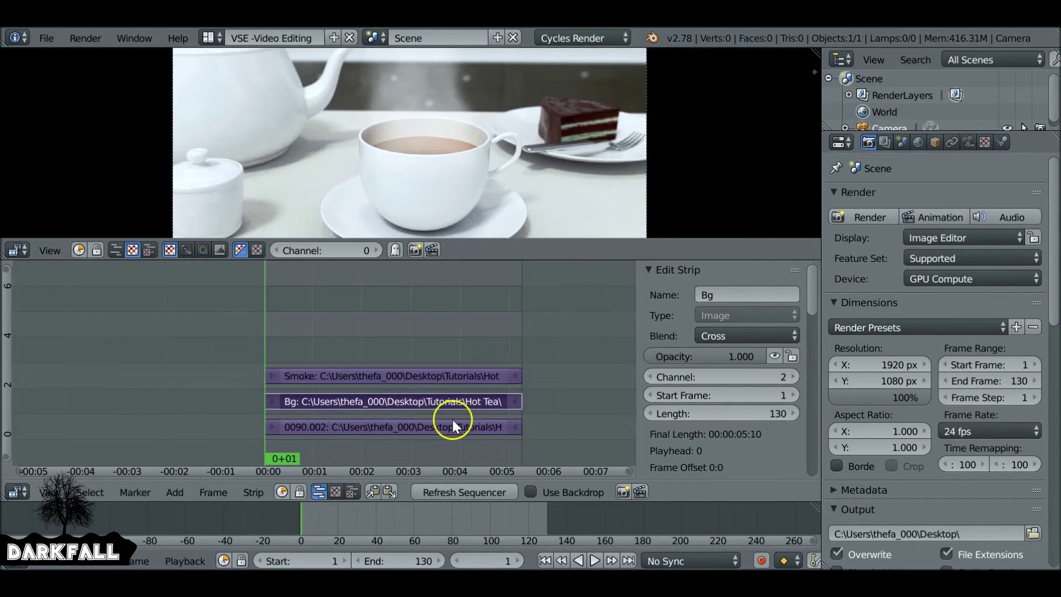
Rename strip 0090.002 to Mask.
{"action": "right_click", "coordinate": [450, 426]}
{"action": "left_click", "coordinate": [728, 295]}
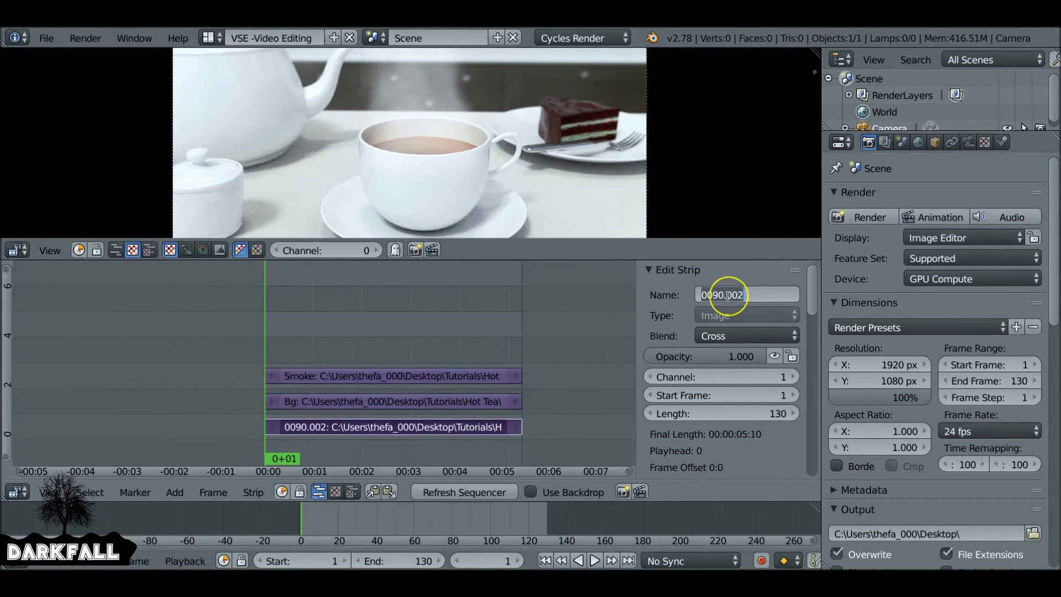
{"action": "type", "text": "Mask"}
{"action": "key", "text": "Return"}
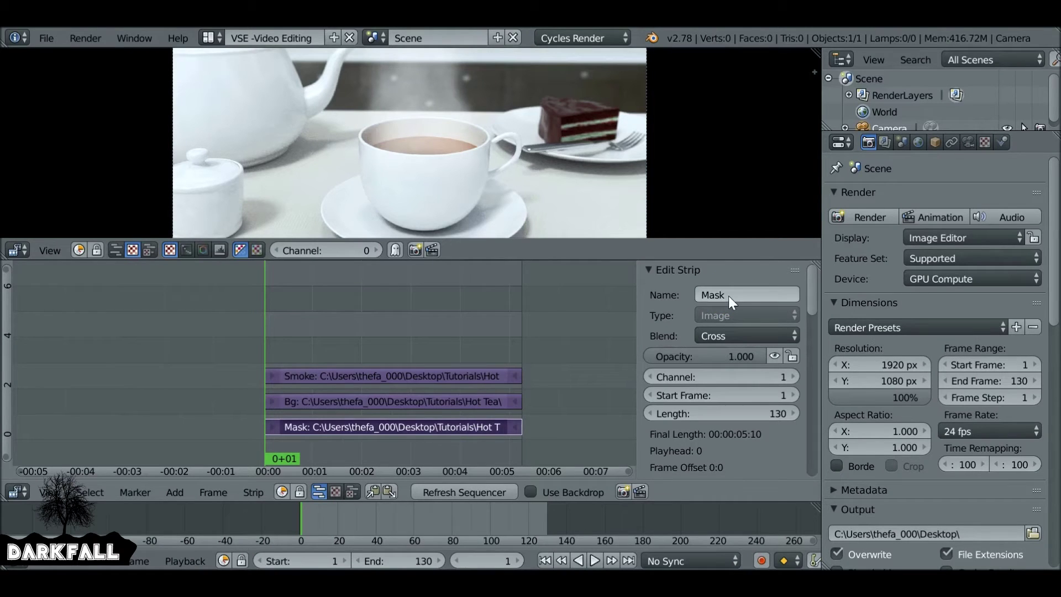
{"action": "left_click", "coordinate": [725, 318]}
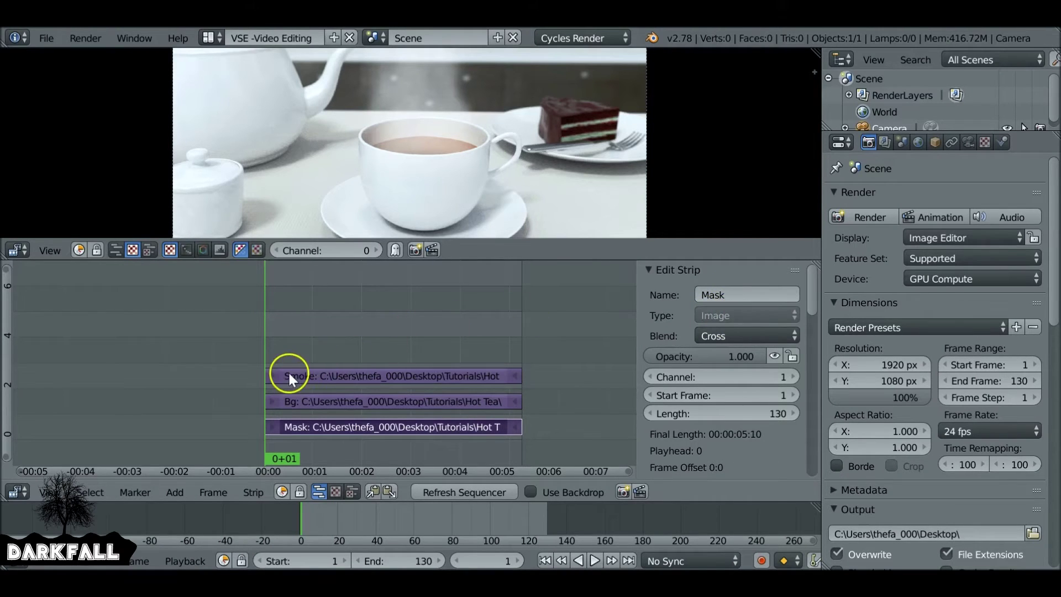
{"action": "right_click", "coordinate": [314, 376]}
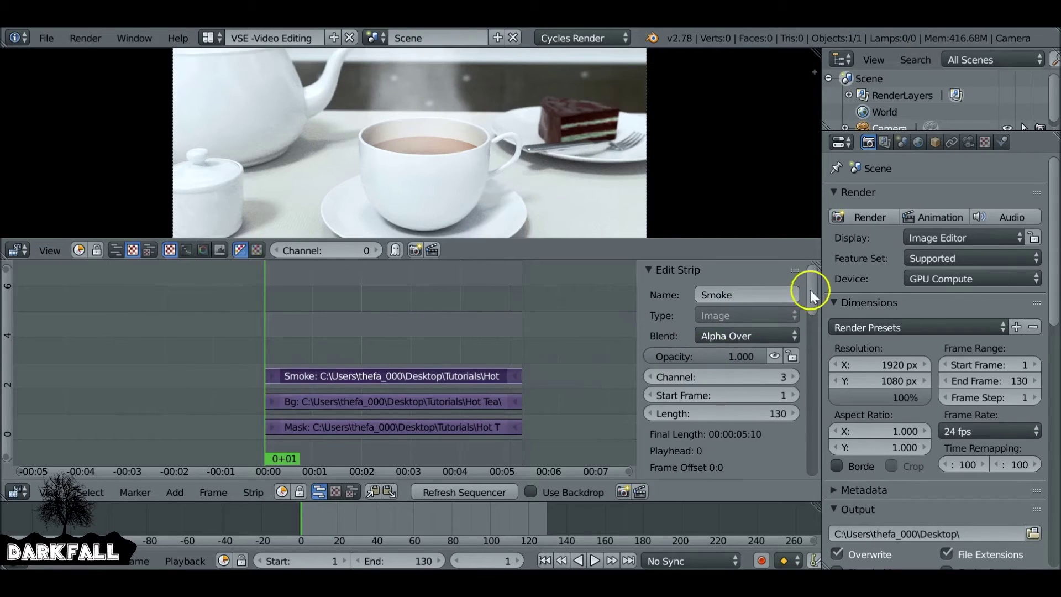
Add a Mask modifier to Smoke using the Mask strip, toggling it off and on to compare.
{"action": "left_click_drag", "start_coordinate": [810, 289], "coordinate": [804, 462]}
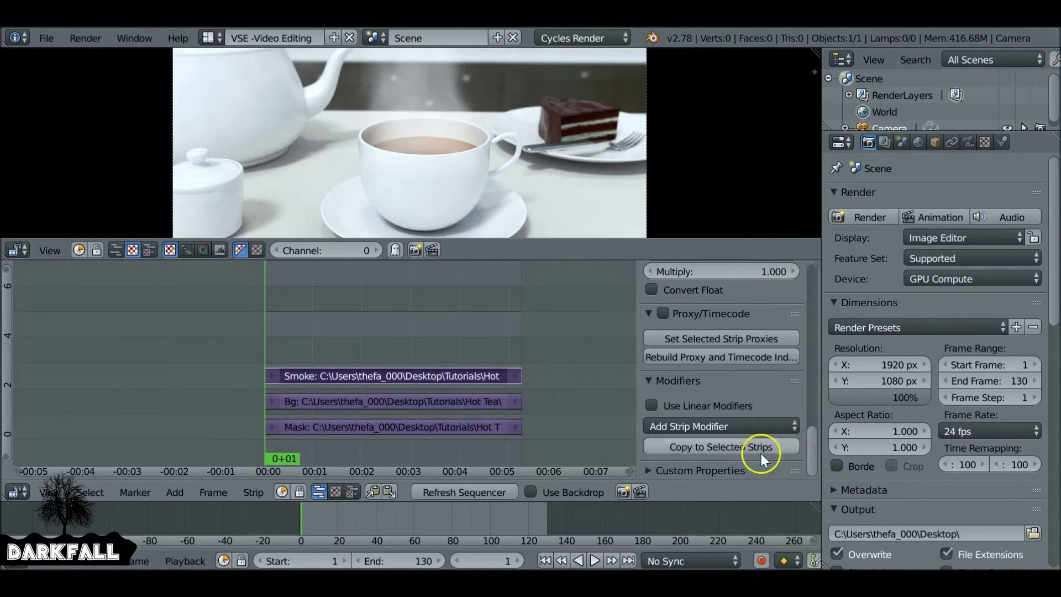
{"action": "left_click", "coordinate": [724, 426]}
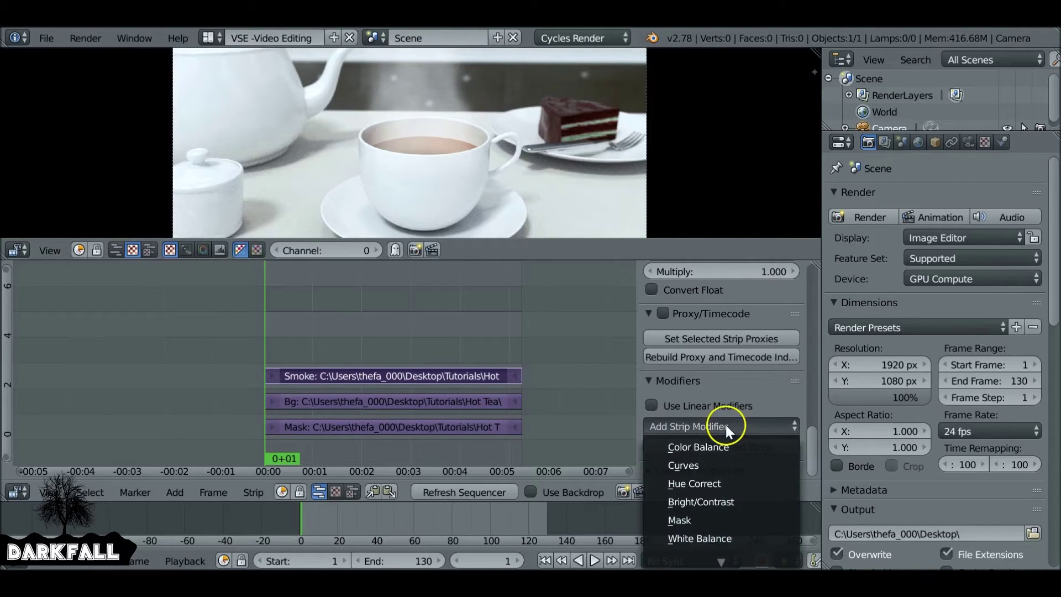
{"action": "left_click", "coordinate": [732, 516]}
{"action": "left_click_drag", "start_coordinate": [807, 418], "coordinate": [813, 458]}
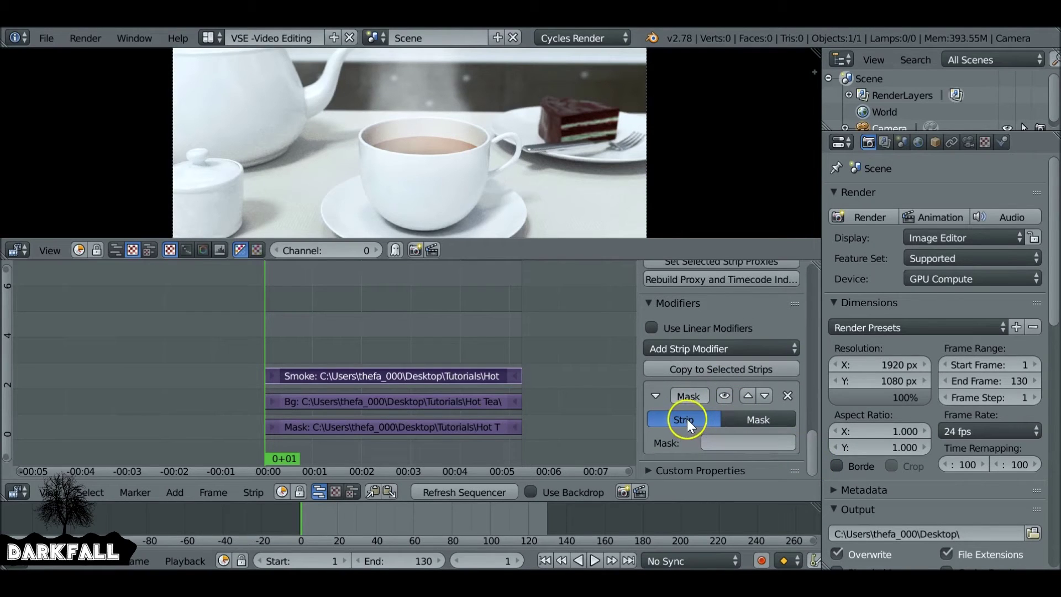
{"action": "left_click", "coordinate": [734, 441]}
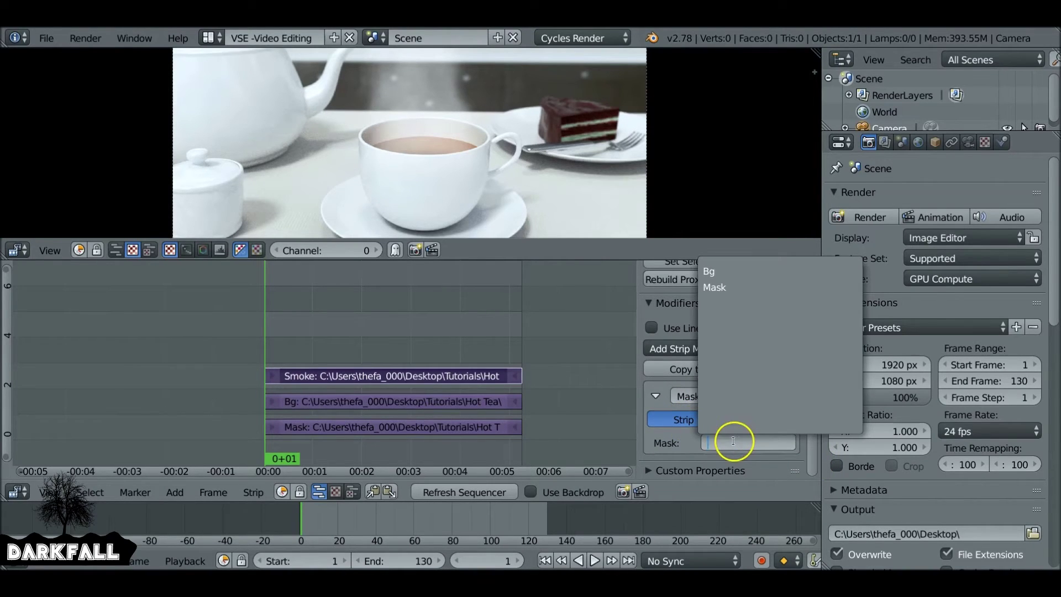
{"action": "left_click", "coordinate": [736, 290]}
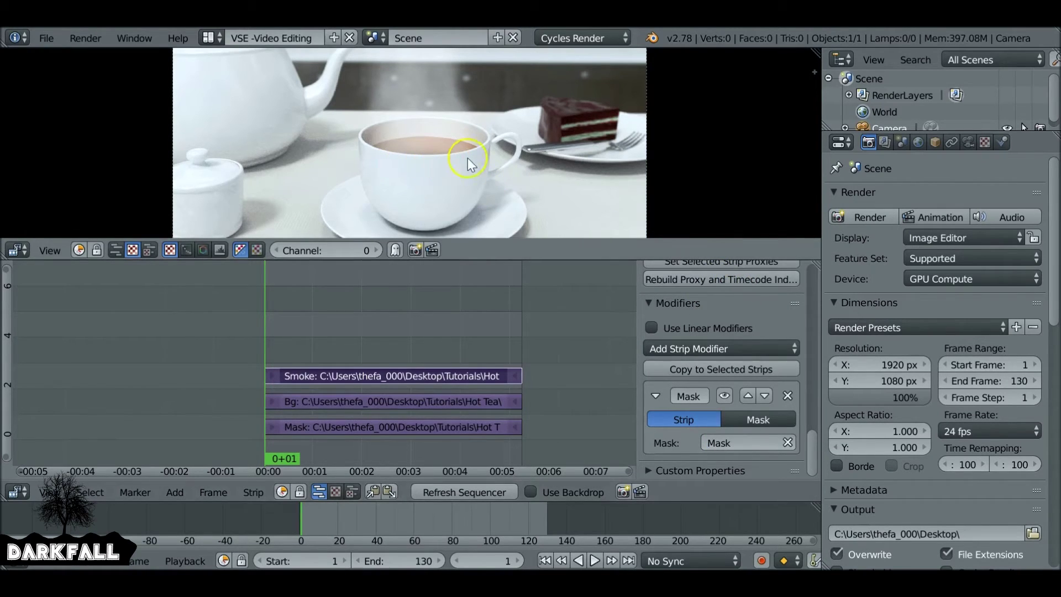
{"action": "left_click", "coordinate": [723, 396]}
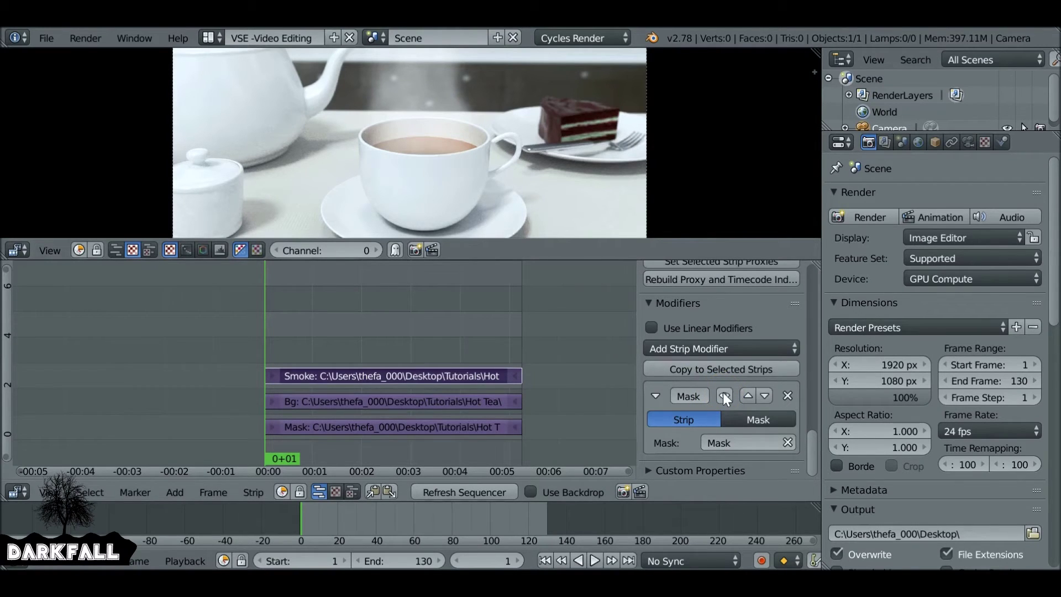
{"action": "left_click", "coordinate": [724, 395]}
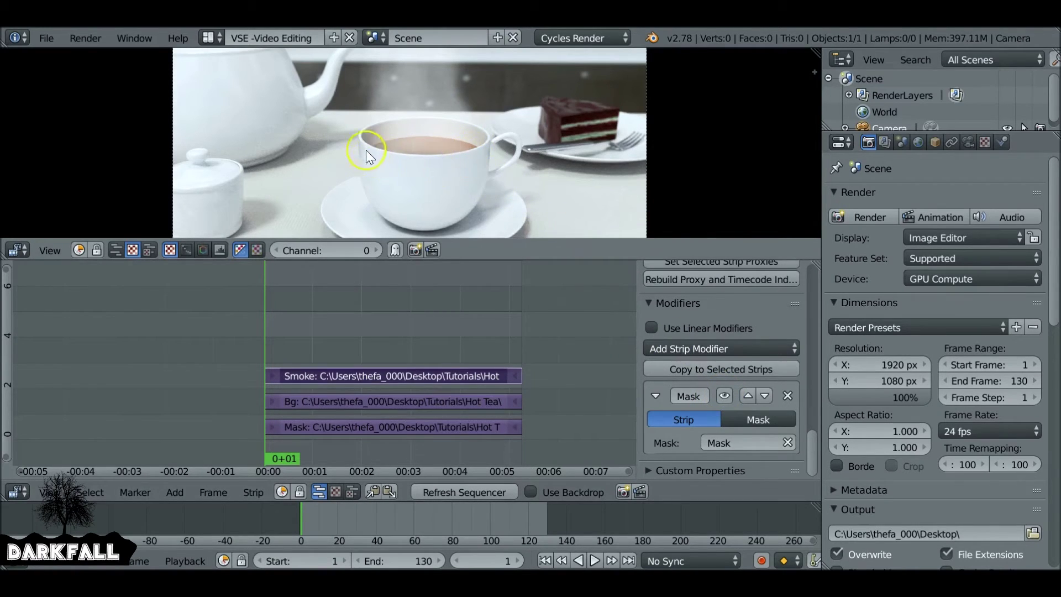
Play the masked smoke composite, zooming the preview to inspect it, then return to frame 1.
{"action": "scroll", "coordinate": [304, 214], "scroll_direction": "down", "scroll_amount": 1}
{"action": "scroll", "coordinate": [326, 354], "scroll_direction": "up", "scroll_amount": 1}
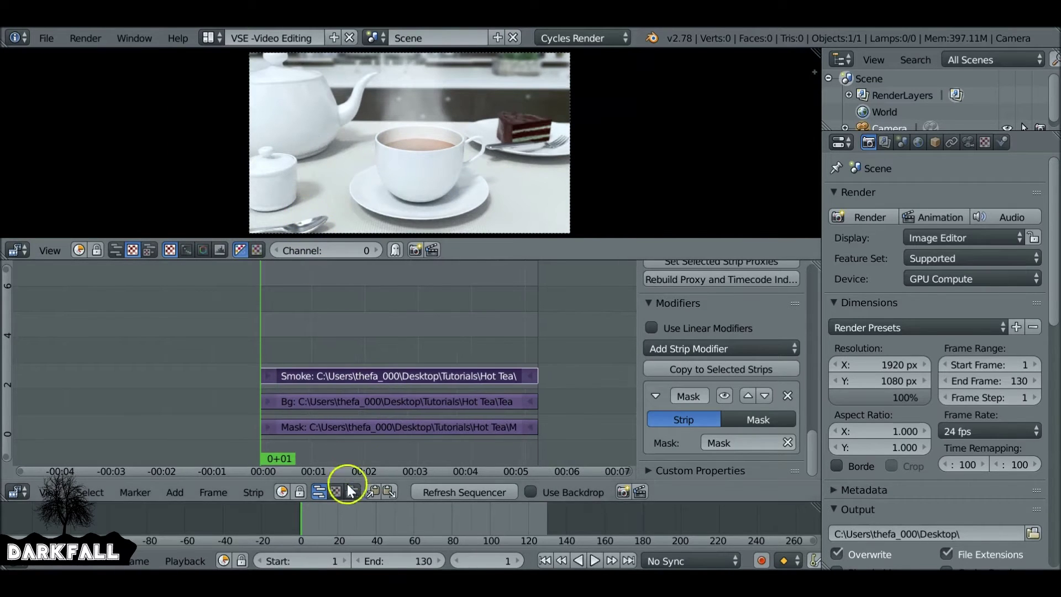
{"action": "key", "text": "alt+a"}
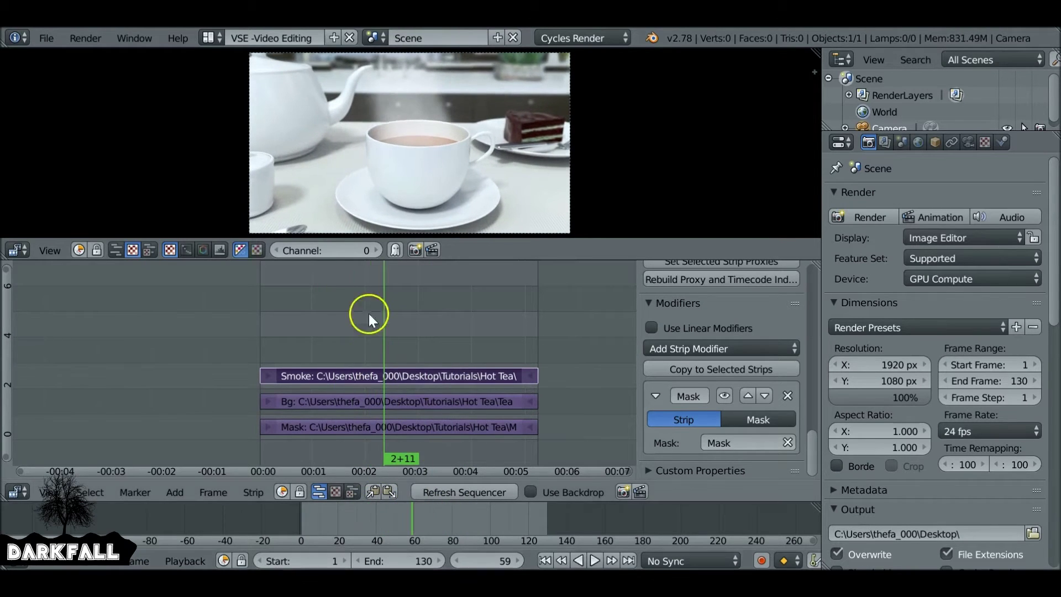
{"action": "scroll", "coordinate": [414, 105], "scroll_direction": "up", "scroll_amount": 3}
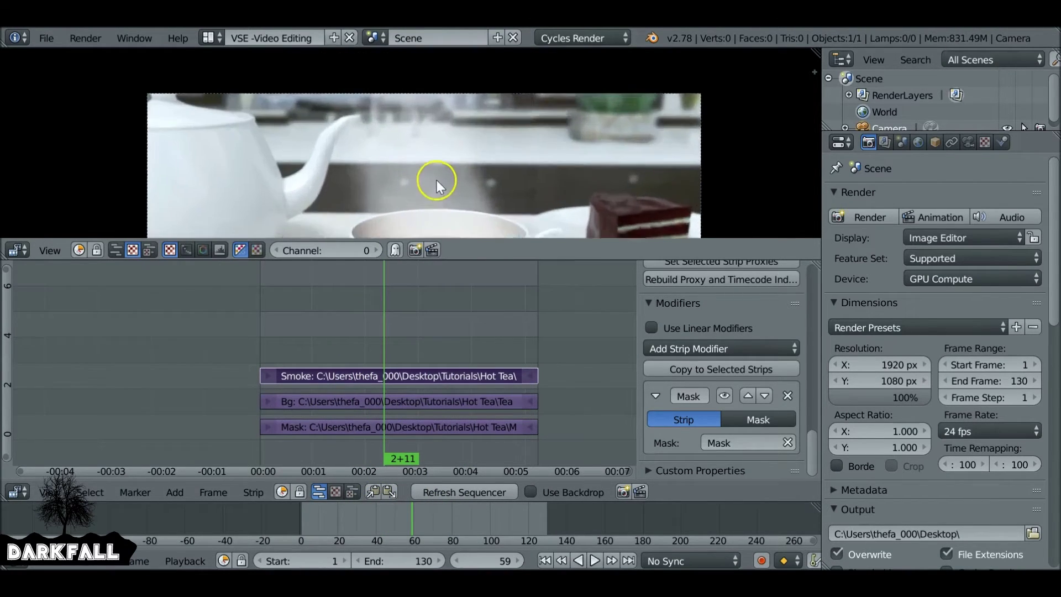
{"action": "scroll", "coordinate": [387, 105], "scroll_direction": "up", "scroll_amount": 3}
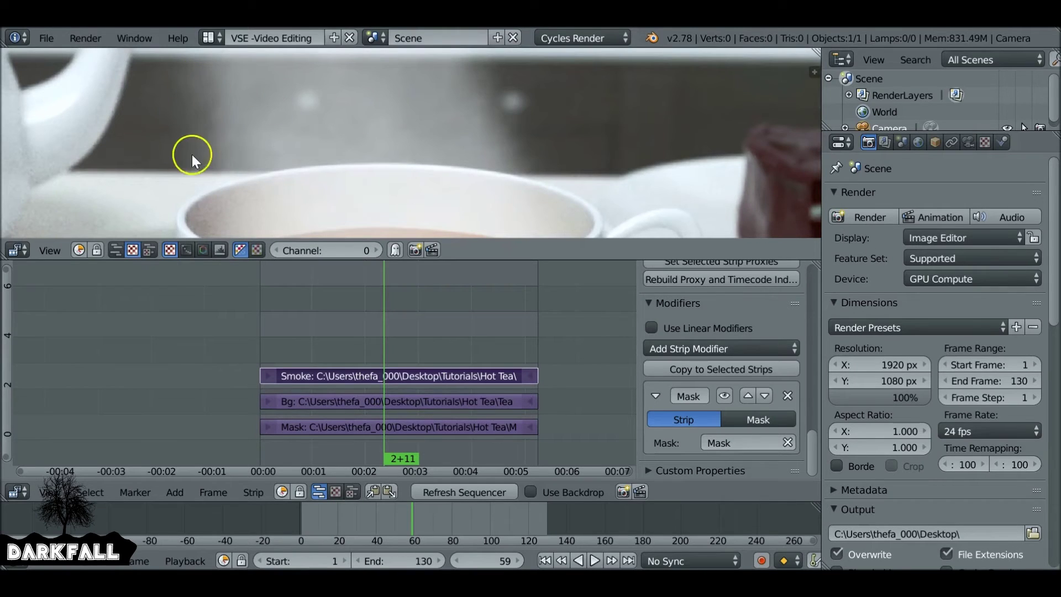
{"action": "scroll", "coordinate": [249, 177], "scroll_direction": "down", "scroll_amount": 3}
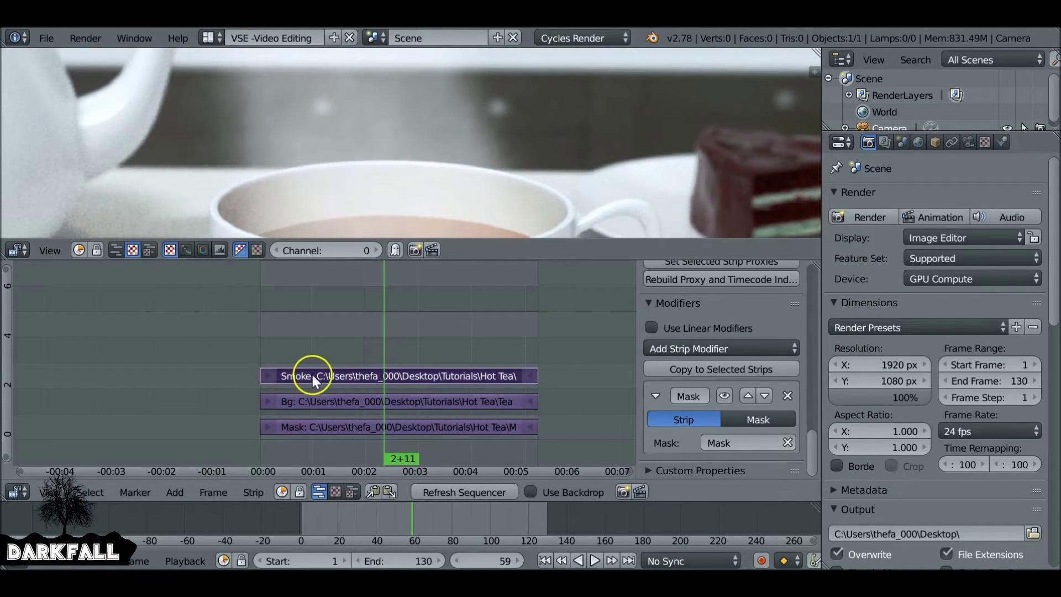
{"action": "left_click", "coordinate": [544, 560]}
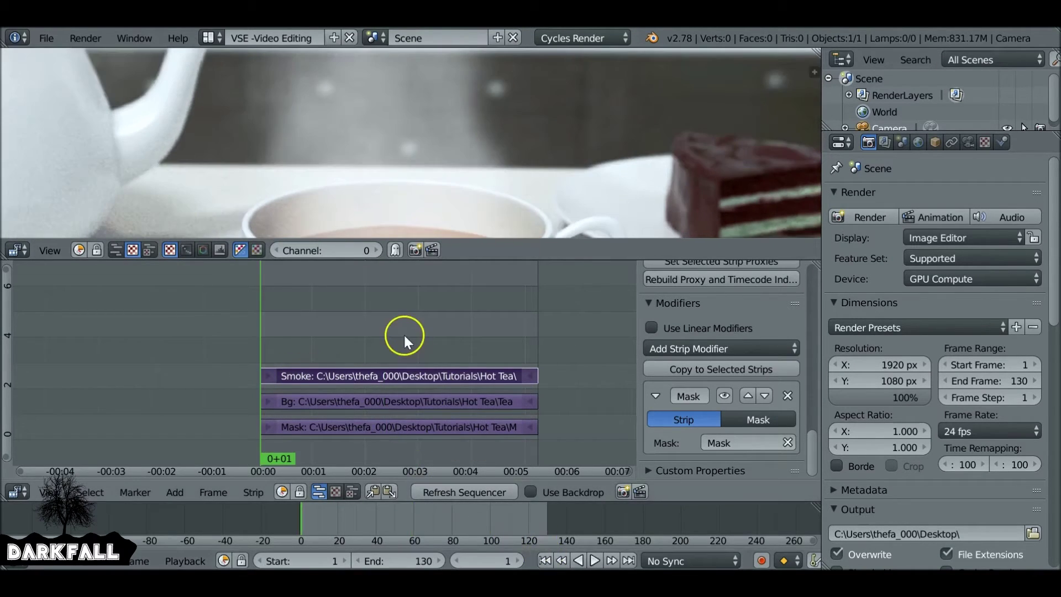
{"action": "key", "text": "shift+a"}
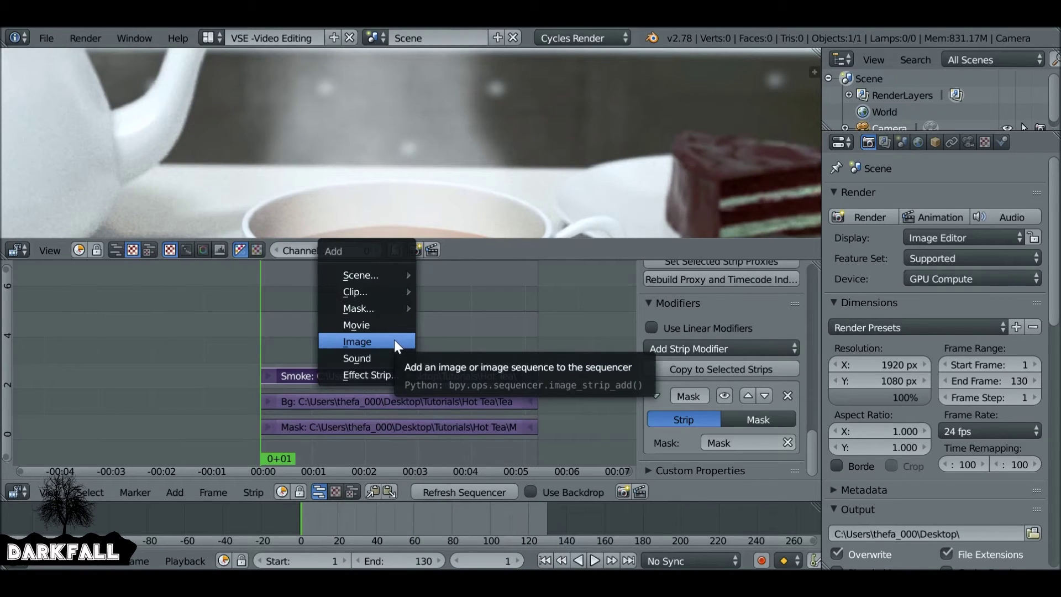
Add a 130-frame Gaussian Blur effect strip in channel 4 with Smoke as its input.
{"action": "left_click", "coordinate": [365, 374]}
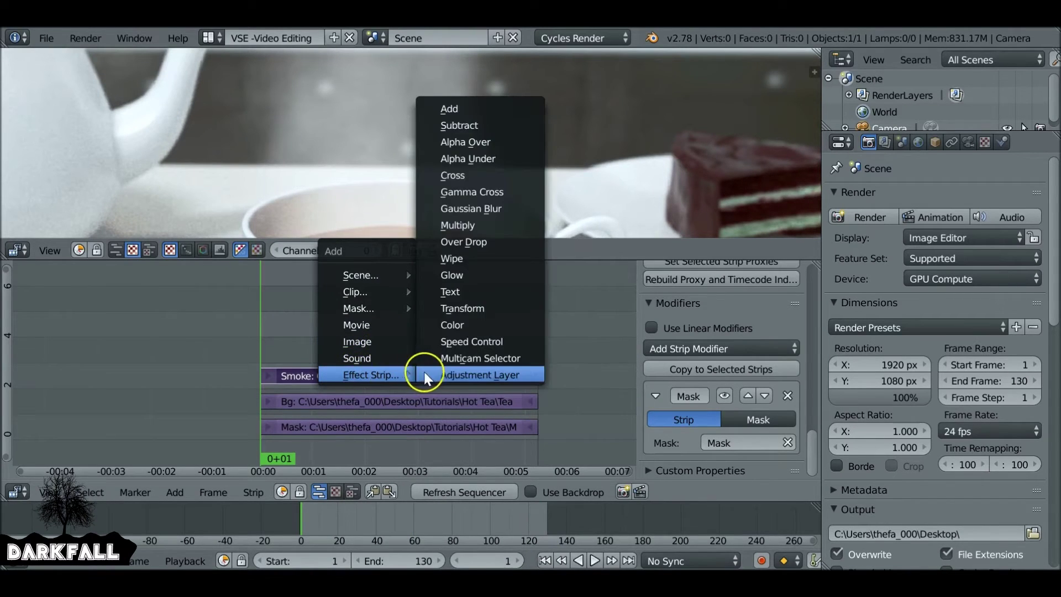
{"action": "left_click", "coordinate": [484, 206]}
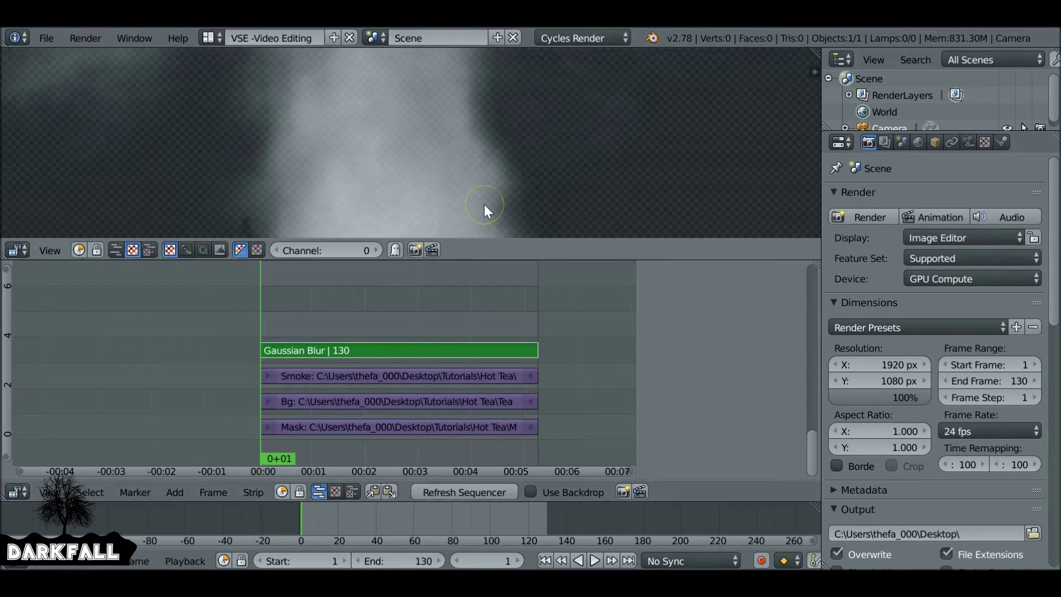
{"action": "scroll", "coordinate": [459, 190], "scroll_direction": "down", "scroll_amount": 2}
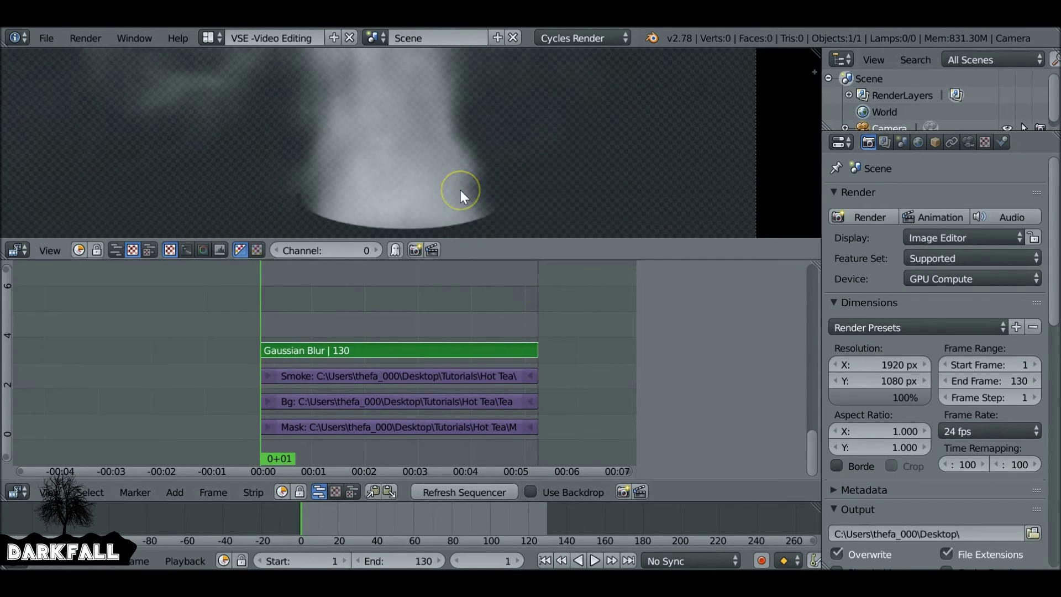
Set the Gaussian Blur strip's blend mode to Alpha Over in the strip sidebar.
{"action": "key", "text": "n"}
{"action": "scroll", "coordinate": [741, 363], "scroll_direction": "up", "scroll_amount": 8}
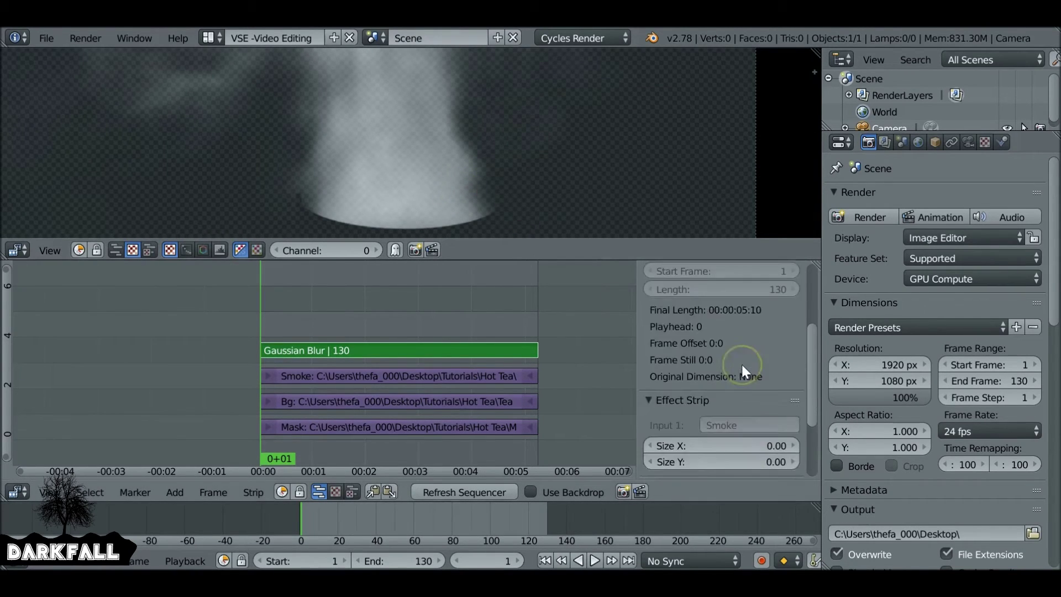
{"action": "scroll", "coordinate": [725, 343], "scroll_direction": "up", "scroll_amount": 3}
{"action": "left_click", "coordinate": [719, 336]}
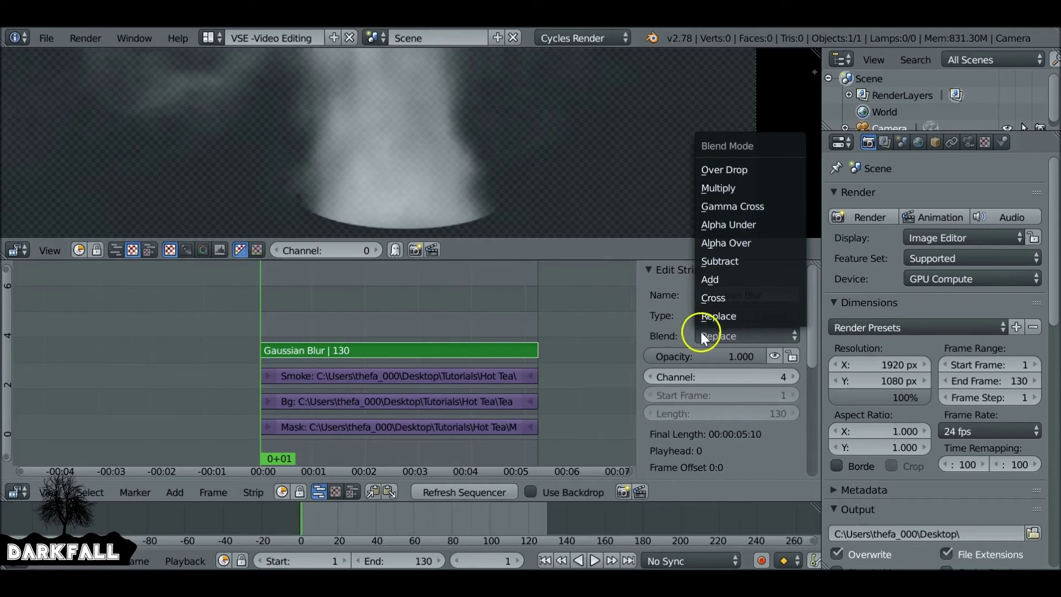
{"action": "left_click", "coordinate": [762, 241]}
Give the Gaussian Blur a Size X and Size Y of 20.
{"action": "scroll", "coordinate": [587, 188], "scroll_direction": "down", "scroll_amount": 1}
{"action": "scroll", "coordinate": [750, 383], "scroll_direction": "down", "scroll_amount": 10}
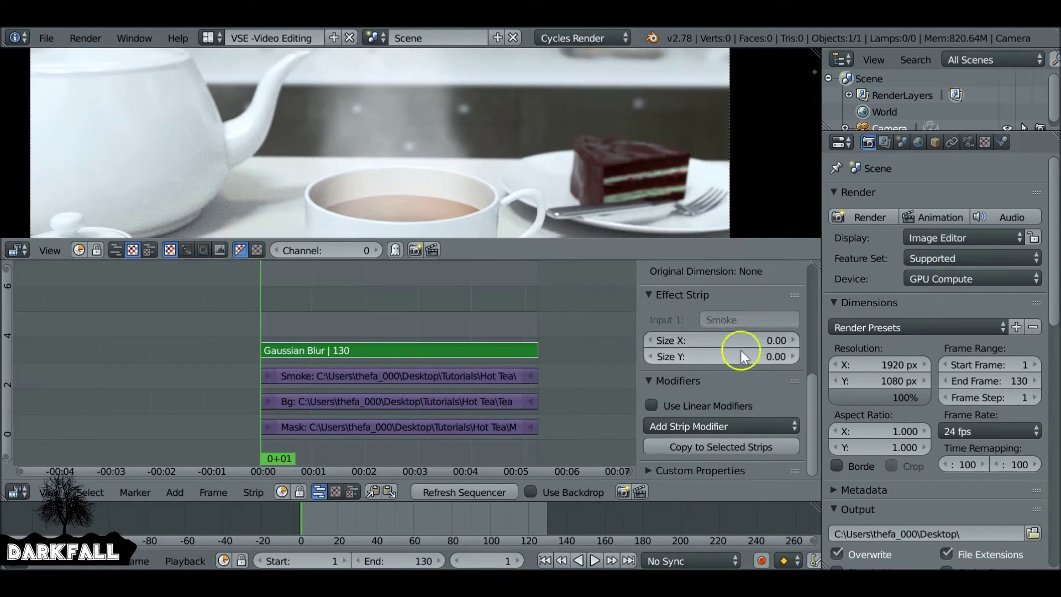
{"action": "left_click", "coordinate": [727, 337]}
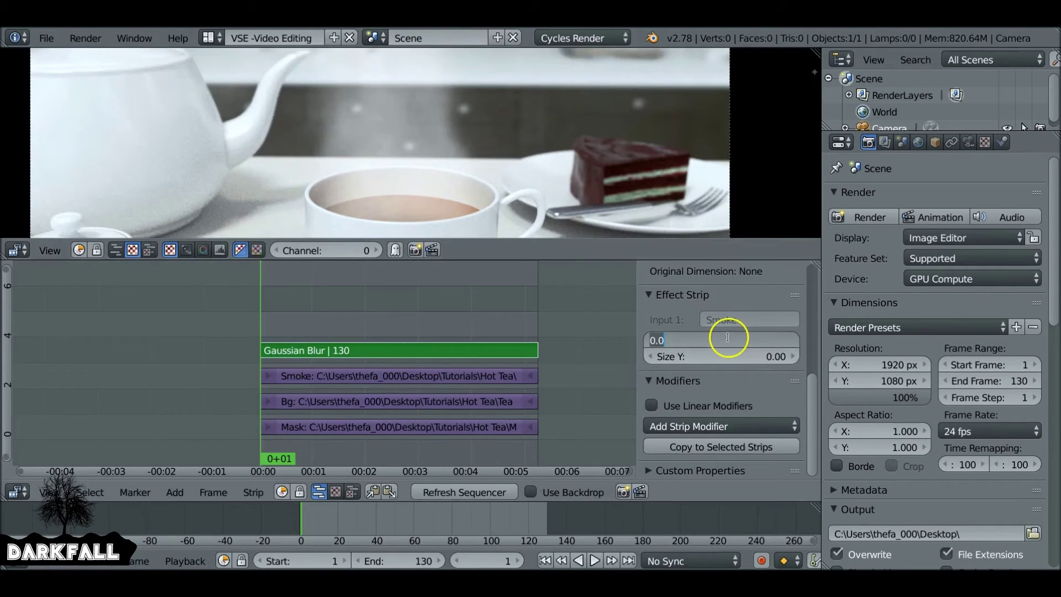
{"action": "type", "text": "20"}
{"action": "key", "text": "Return"}
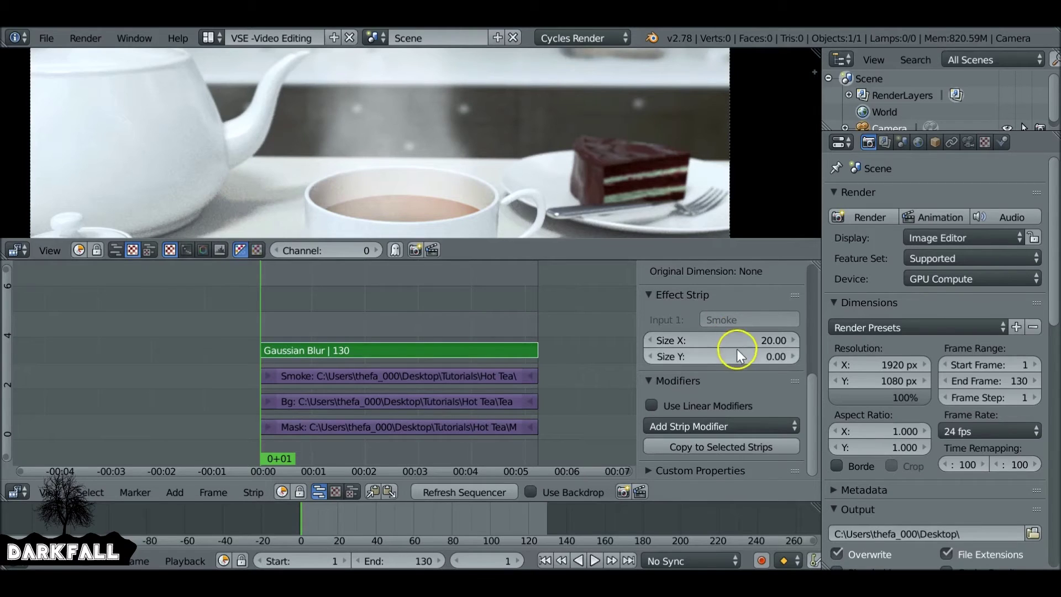
{"action": "left_click", "coordinate": [736, 351]}
{"action": "type", "text": "20"}
{"action": "key", "text": "Return"}
Toggle the Gaussian Blur strip's mute to compare, leaving it muted.
{"action": "scroll", "coordinate": [440, 154], "scroll_direction": "up", "scroll_amount": 4}
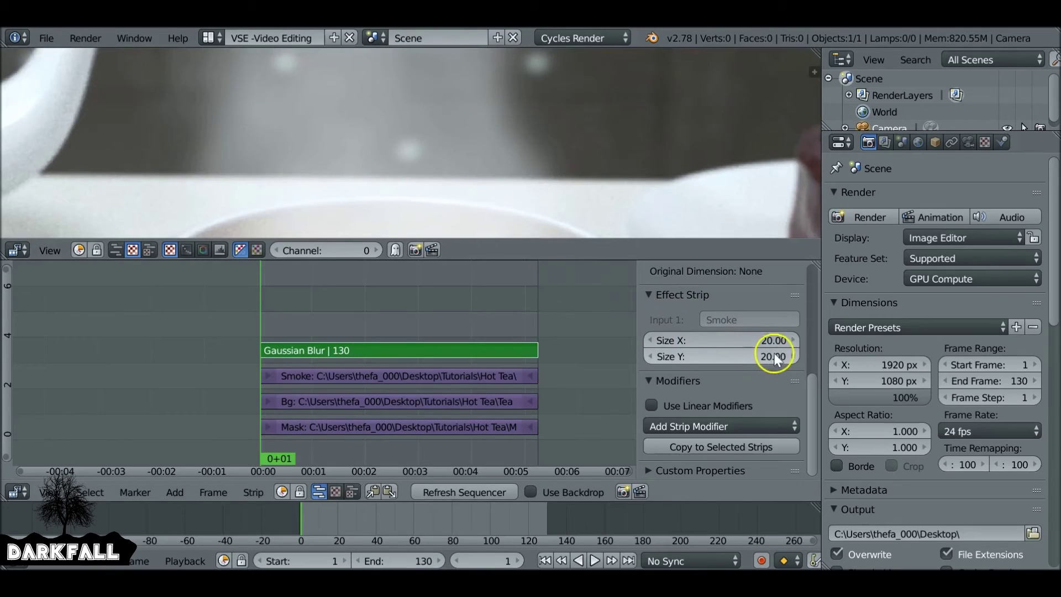
{"action": "scroll", "coordinate": [729, 338], "scroll_direction": "up", "scroll_amount": 8}
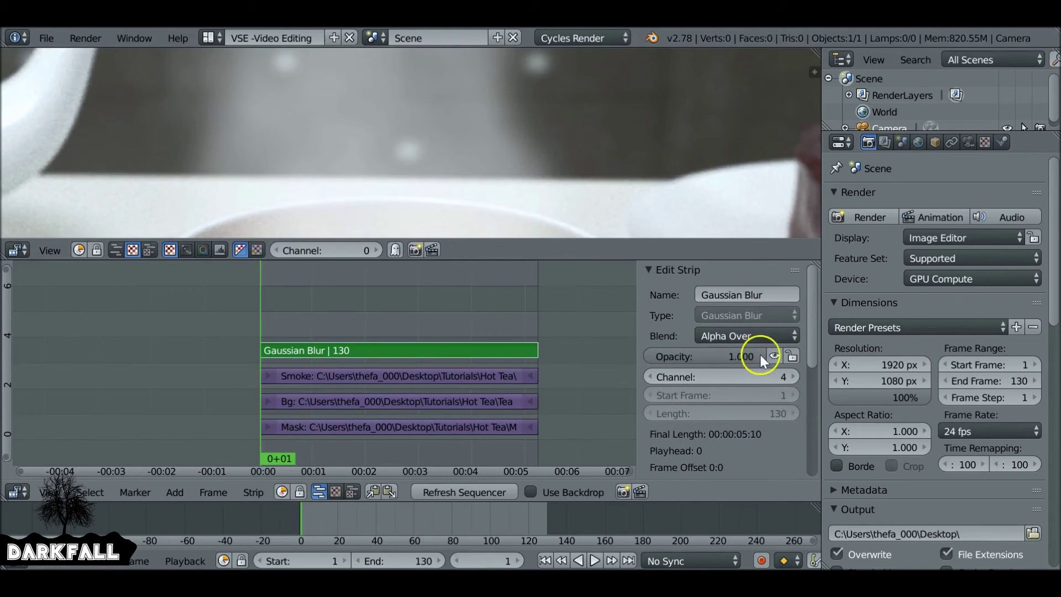
{"action": "left_click", "coordinate": [774, 356]}
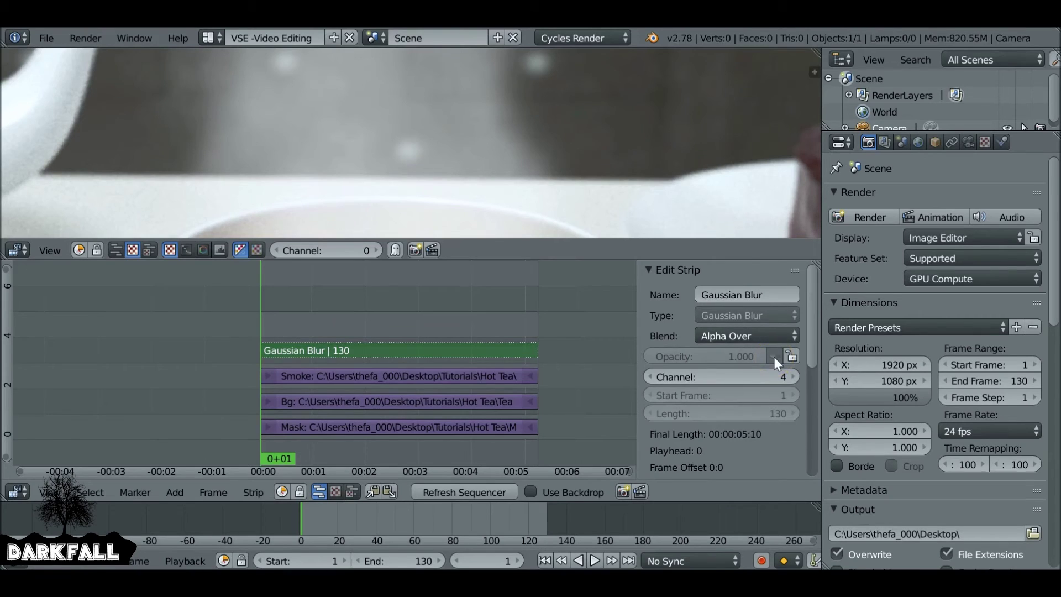
{"action": "left_click", "coordinate": [774, 355]}
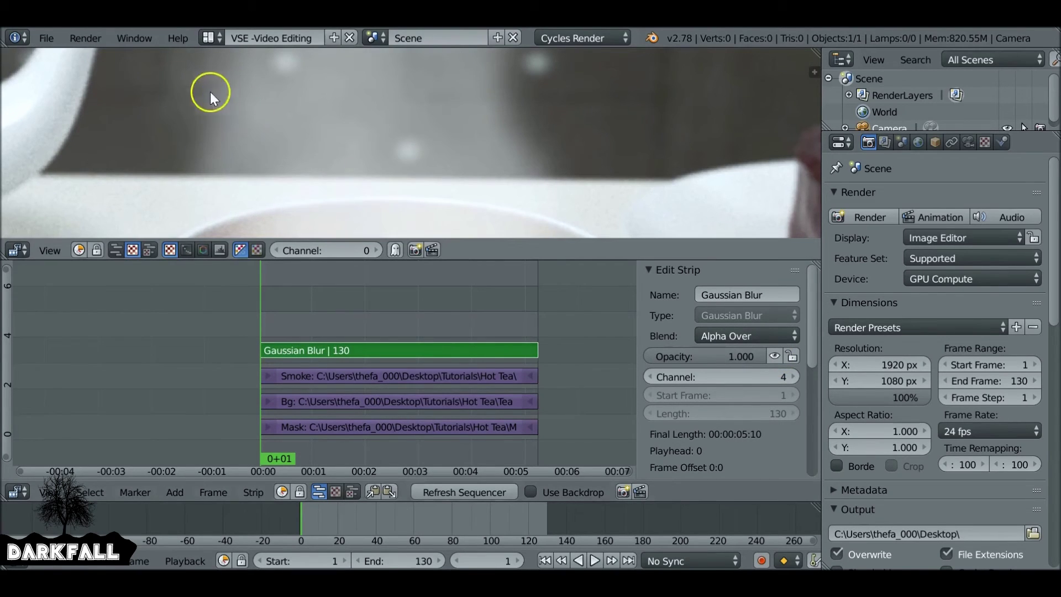
{"action": "left_click", "coordinate": [773, 355]}
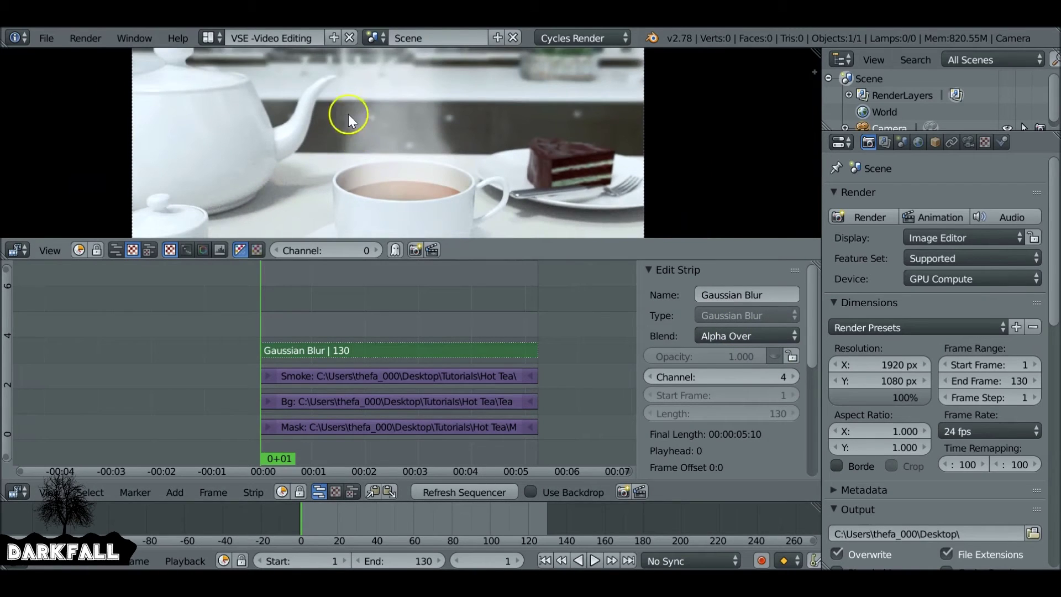
{"action": "scroll", "coordinate": [348, 114], "scroll_direction": "down", "scroll_amount": 2}
Erase the Gaussian Blur strip, then test the Smoke strip's opacity and restore it to full.
{"action": "key", "text": "x"}
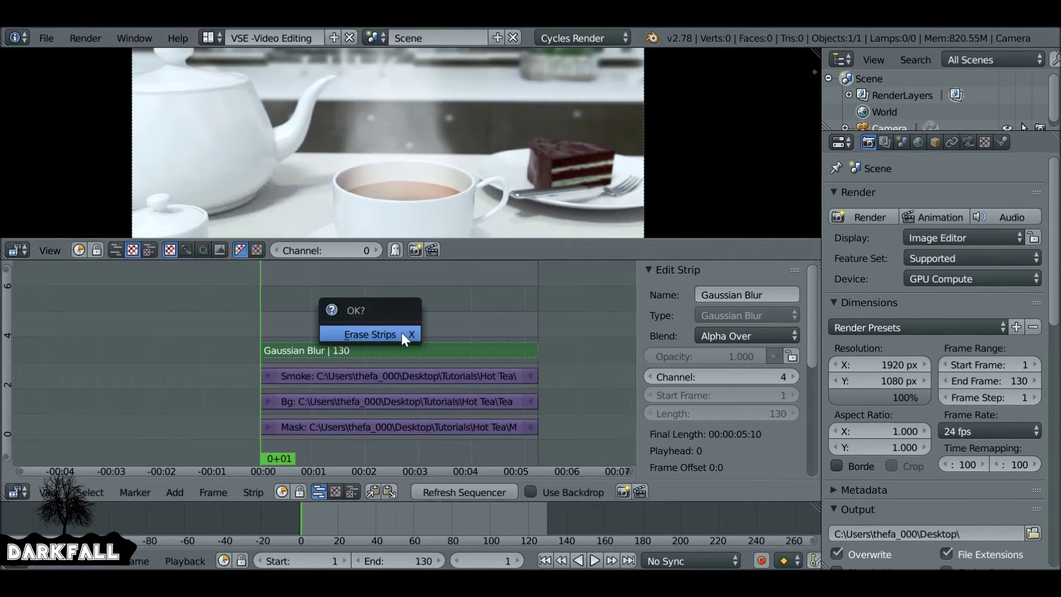
{"action": "left_click", "coordinate": [401, 333]}
{"action": "left_click", "coordinate": [387, 375]}
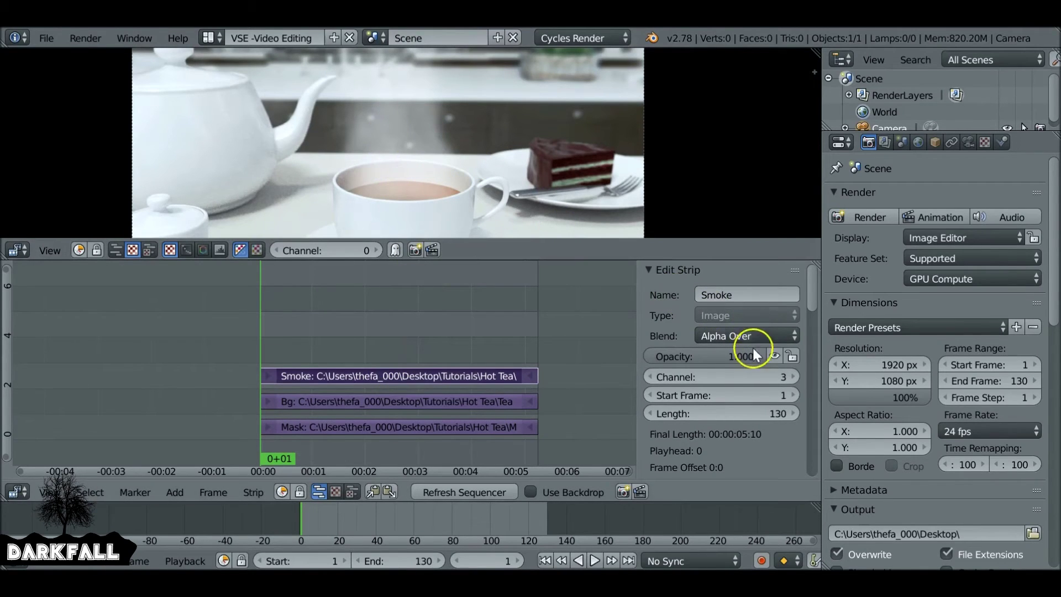
{"action": "mouse_move", "coordinate": [753, 348]}
{"action": "left_mouse_down"}
{"action": "mouse_move", "coordinate": [710, 355]}
{"action": "mouse_move", "coordinate": [749, 354]}
{"action": "left_mouse_up"}
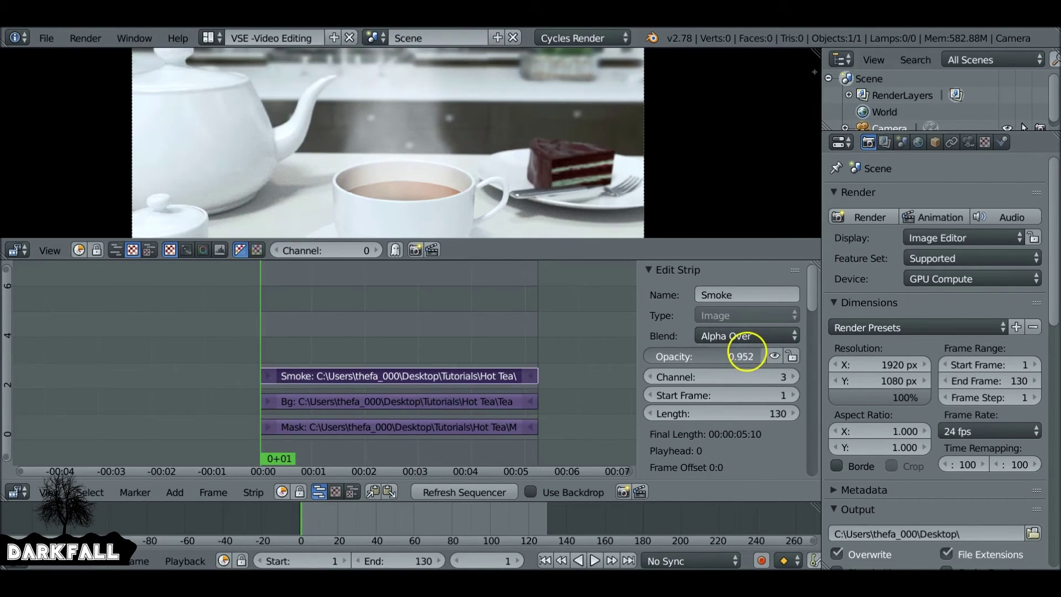
{"action": "scroll", "coordinate": [381, 132], "scroll_direction": "down", "scroll_amount": 3}
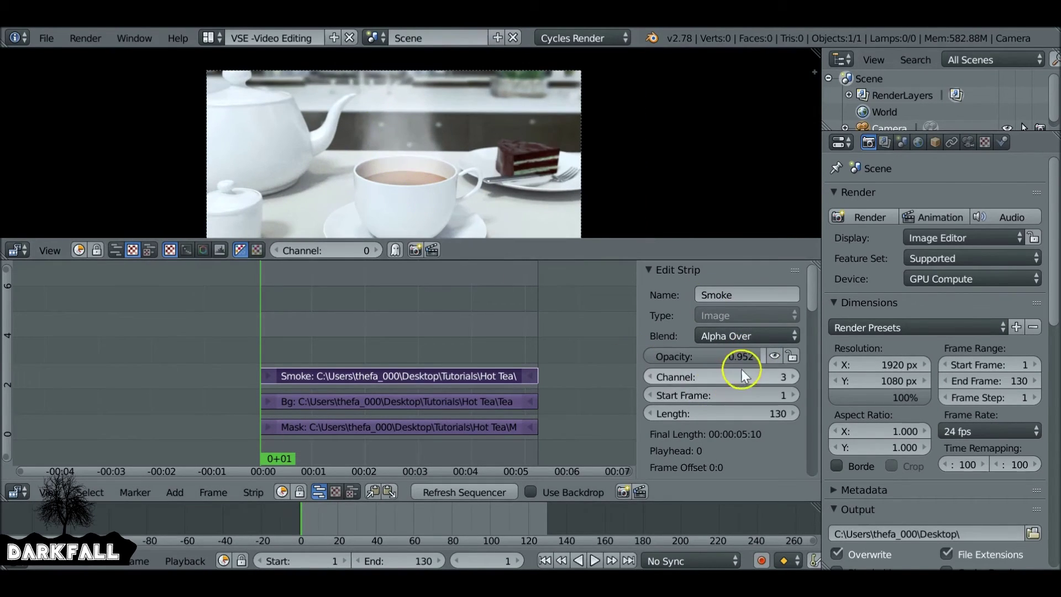
{"action": "left_click_drag", "start_coordinate": [758, 354], "coordinate": [766, 354]}
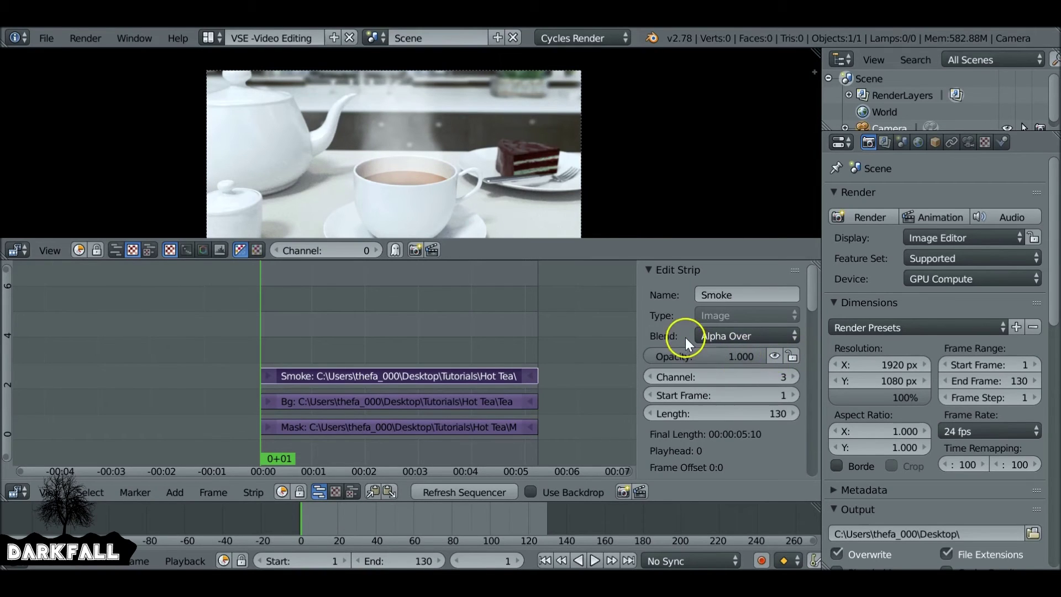
Set the Smoke strip's colour Multiply to 1 after trying a higher value.
{"action": "scroll", "coordinate": [698, 388], "scroll_direction": "down", "scroll_amount": 12}
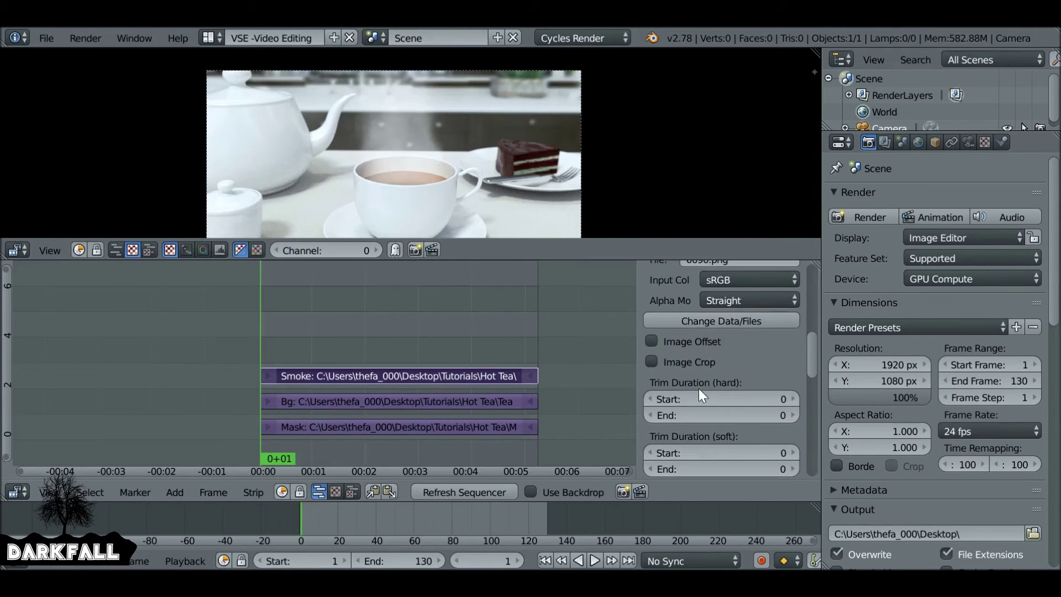
{"action": "scroll", "coordinate": [699, 390], "scroll_direction": "down", "scroll_amount": 3}
{"action": "scroll", "coordinate": [699, 389], "scroll_direction": "down", "scroll_amount": 3}
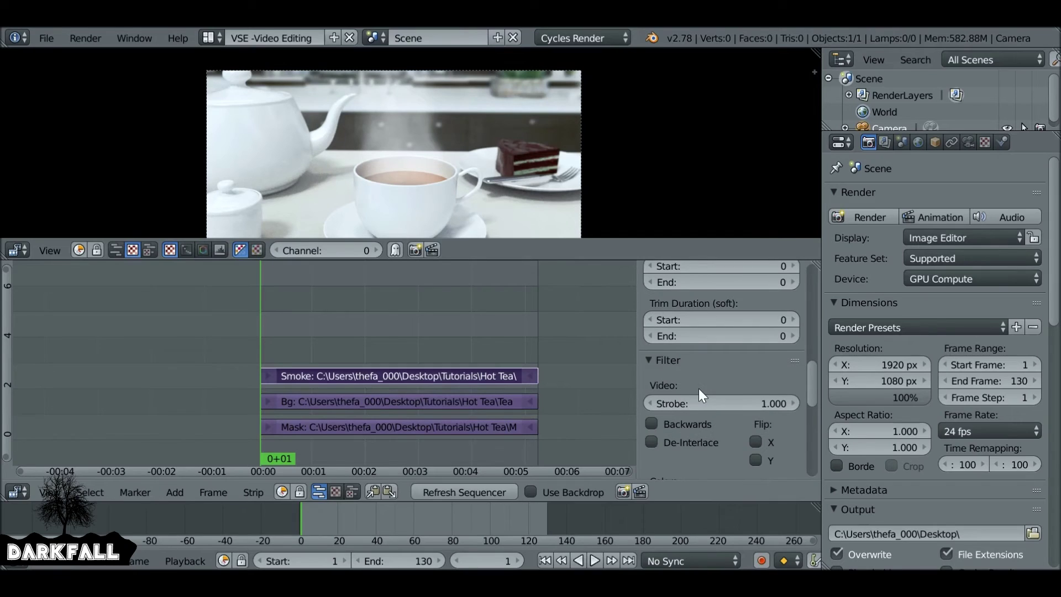
{"action": "scroll", "coordinate": [719, 436], "scroll_direction": "down", "scroll_amount": 5}
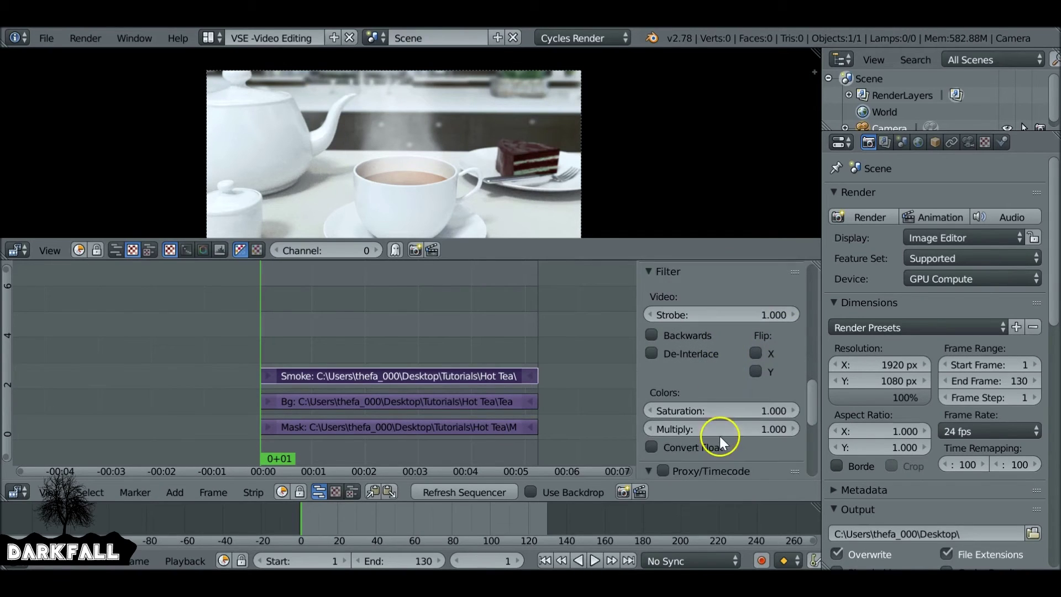
{"action": "left_click_drag", "start_coordinate": [703, 405], "coordinate": [665, 373]}
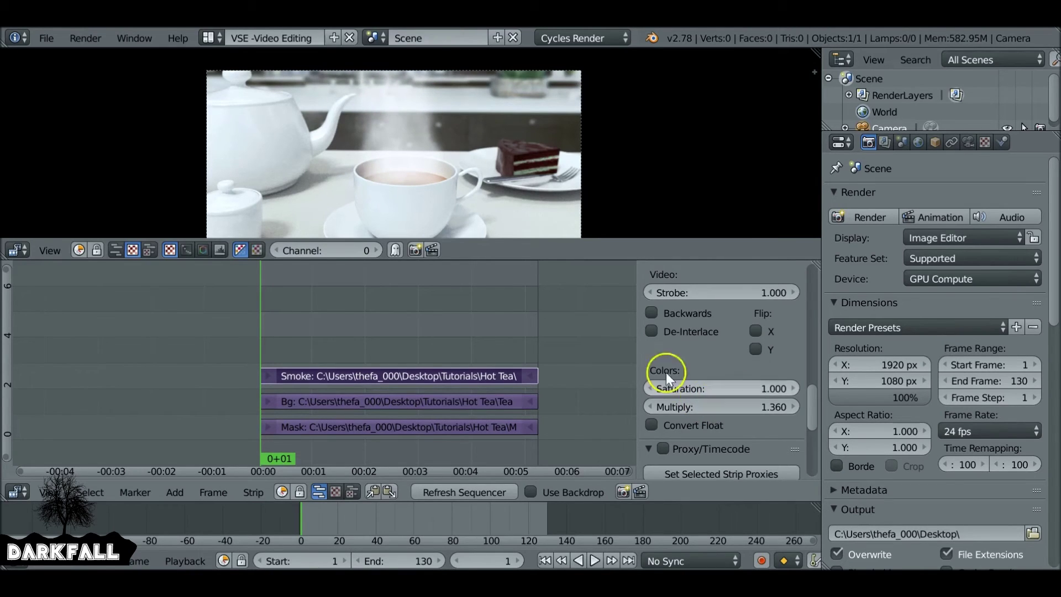
{"action": "left_click", "coordinate": [750, 407]}
{"action": "type", "text": "1"}
{"action": "key", "text": "Return"}
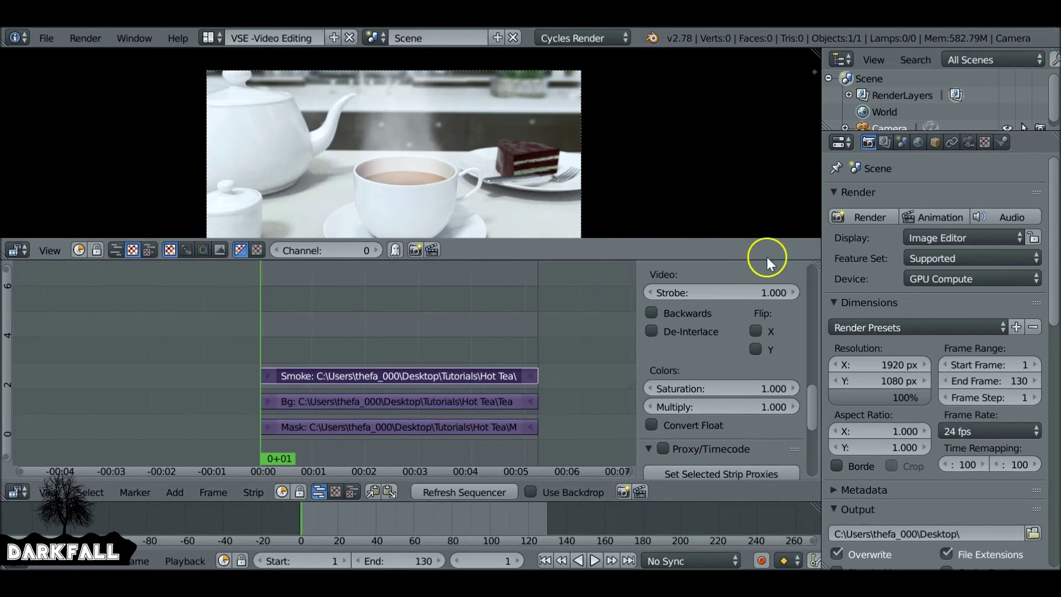
{"action": "scroll", "coordinate": [495, 366], "scroll_direction": "down", "scroll_amount": 4}
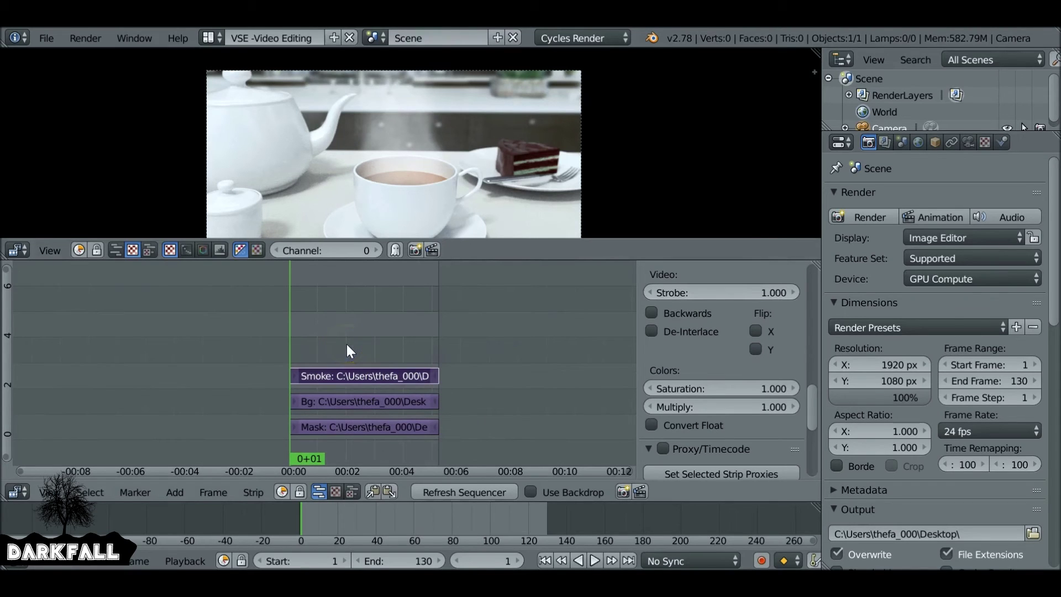
Set the frame rate to 29.97 fps and the output file format to H.264.
{"action": "left_click", "coordinate": [1006, 429]}
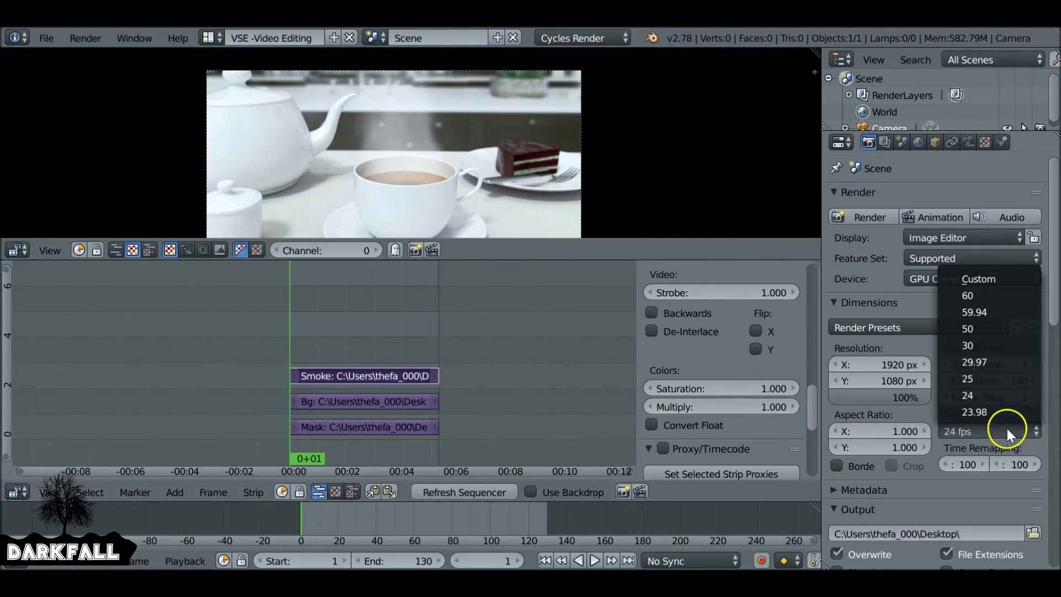
{"action": "left_click", "coordinate": [983, 362]}
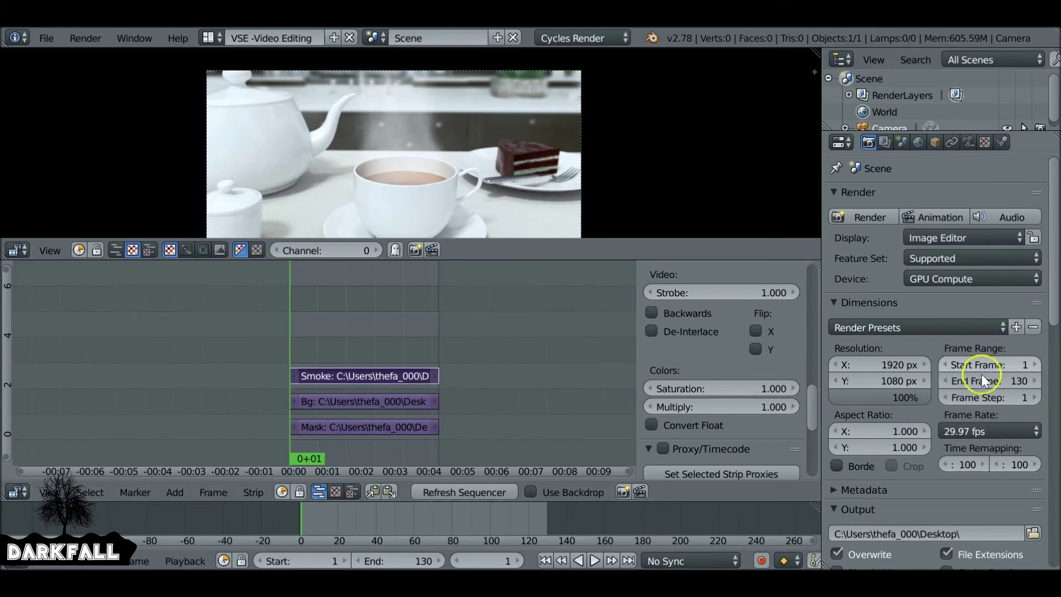
{"action": "scroll", "coordinate": [982, 373], "scroll_direction": "down", "scroll_amount": 4}
{"action": "scroll", "coordinate": [977, 383], "scroll_direction": "down", "scroll_amount": 3}
{"action": "left_click", "coordinate": [859, 437]}
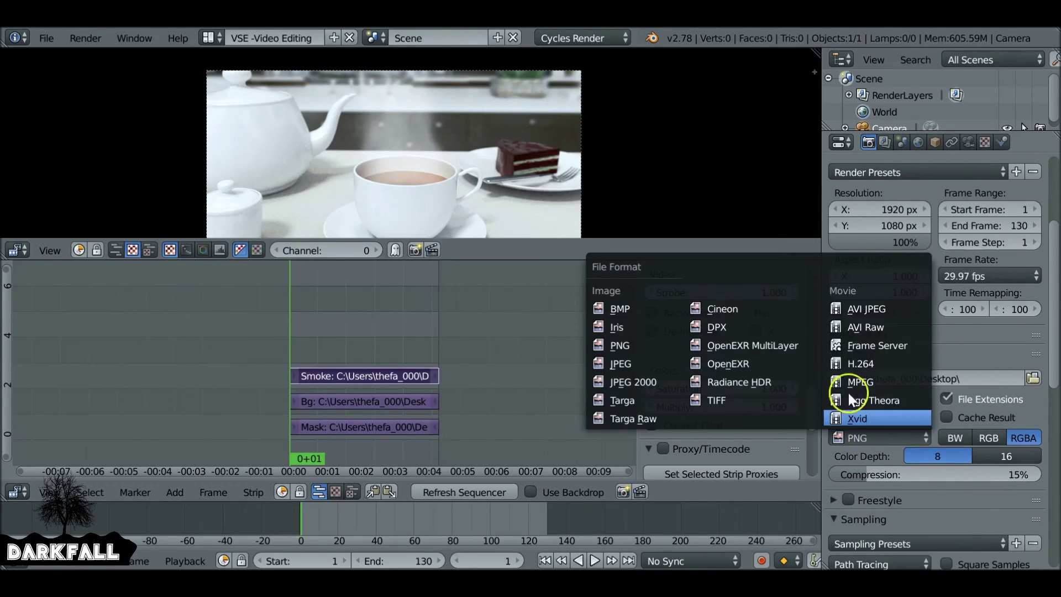
{"action": "left_click", "coordinate": [904, 363]}
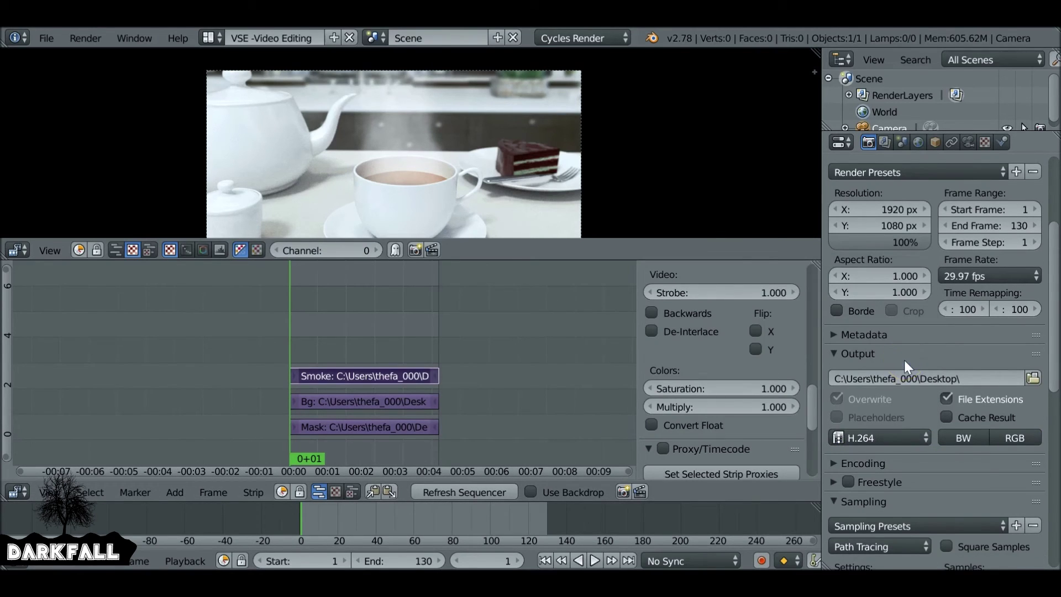
Check the video encoding and audio codec options, then browse for the render output location.
{"action": "left_click", "coordinate": [874, 464]}
{"action": "scroll", "coordinate": [873, 465], "scroll_direction": "down", "scroll_amount": 8}
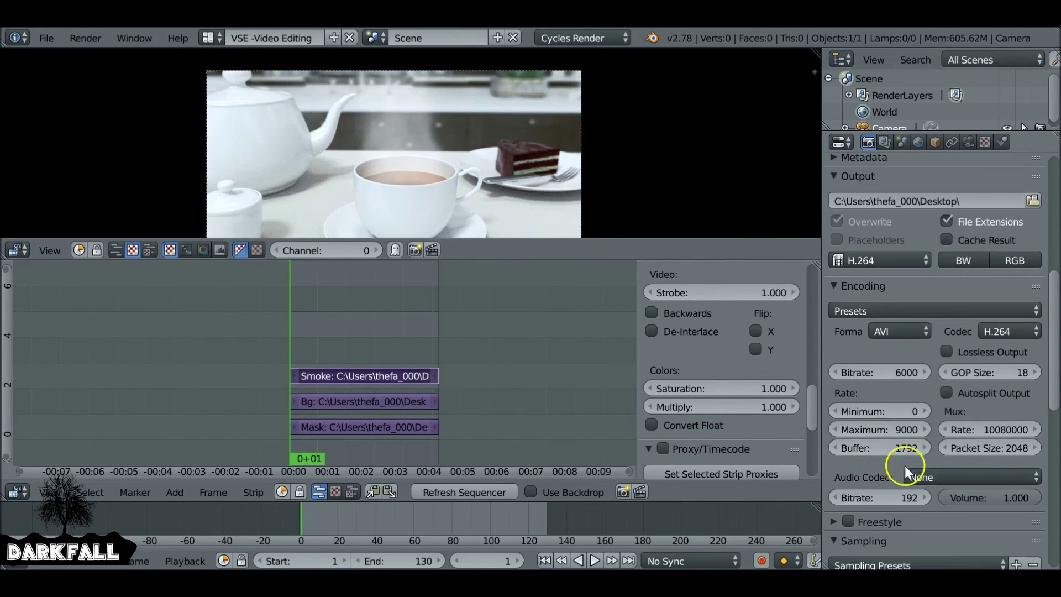
{"action": "left_click", "coordinate": [924, 473]}
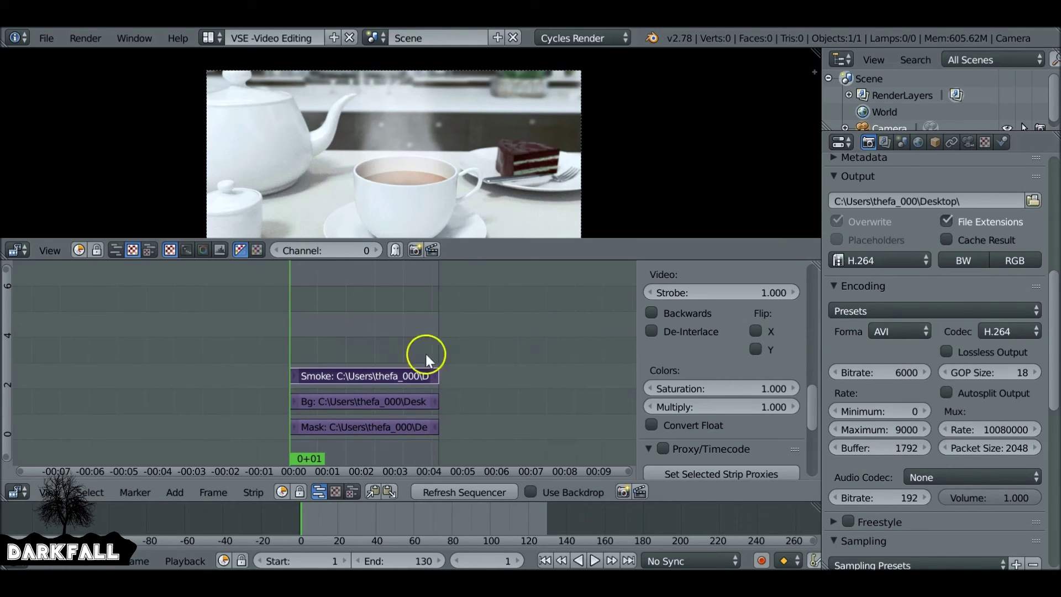
{"action": "scroll", "coordinate": [862, 337], "scroll_direction": "up", "scroll_amount": 1}
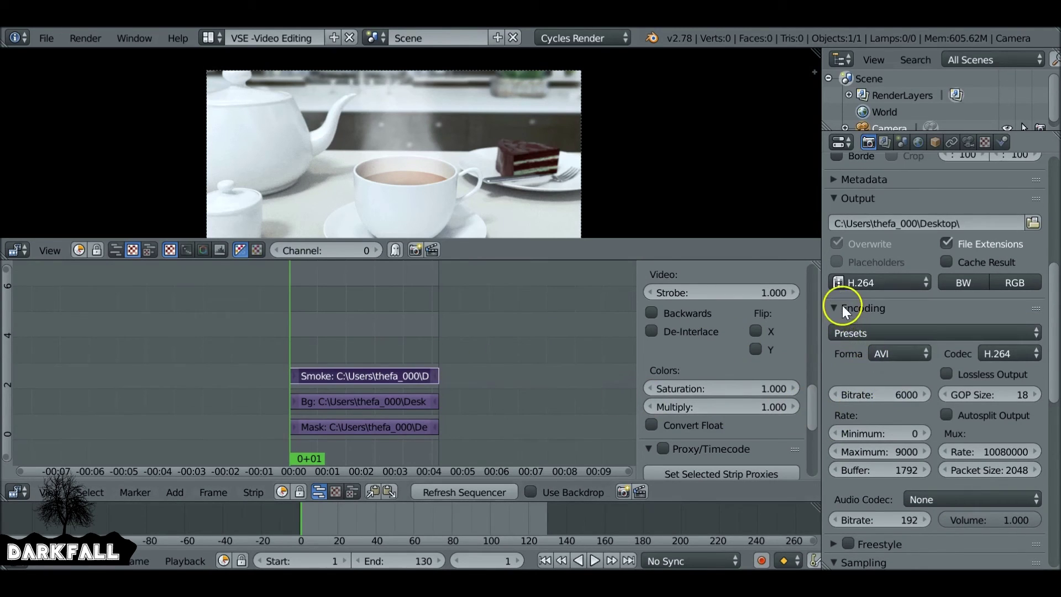
{"action": "left_click", "coordinate": [846, 308]}
{"action": "scroll", "coordinate": [909, 350], "scroll_direction": "up", "scroll_amount": 7}
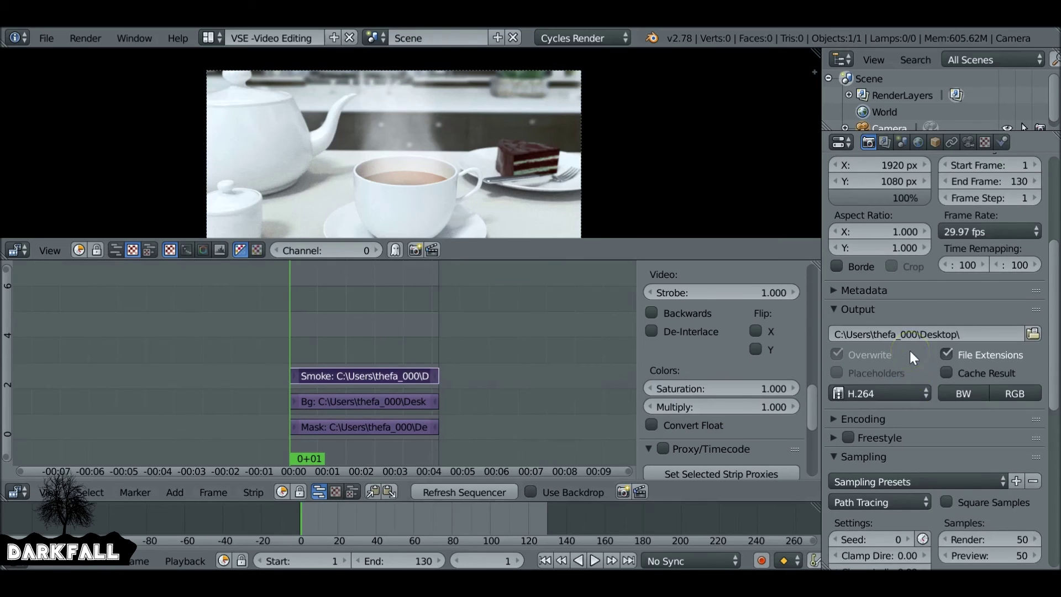
{"action": "left_click", "coordinate": [1031, 377]}
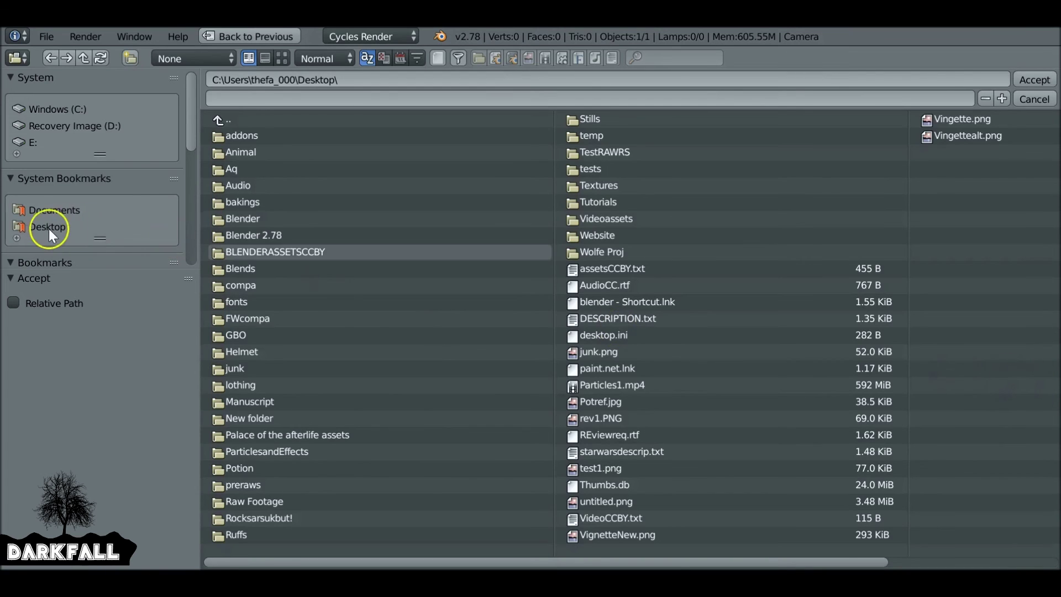
Point the render output to Tutorials > Hot Tea with the file name Final.
{"action": "left_click", "coordinate": [613, 204]}
{"action": "left_click", "coordinate": [258, 534]}
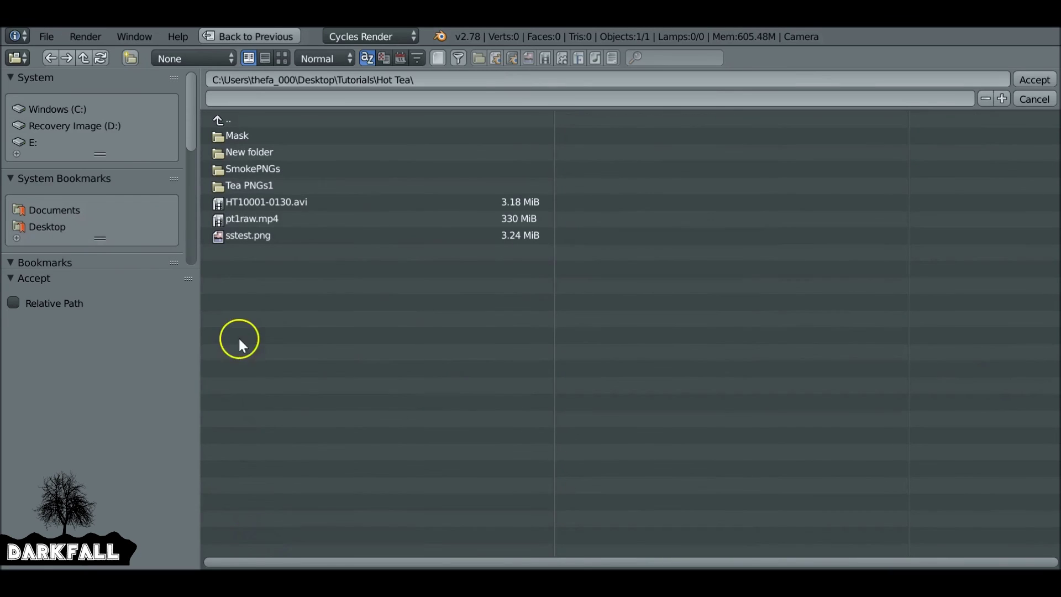
{"action": "left_click", "coordinate": [249, 97]}
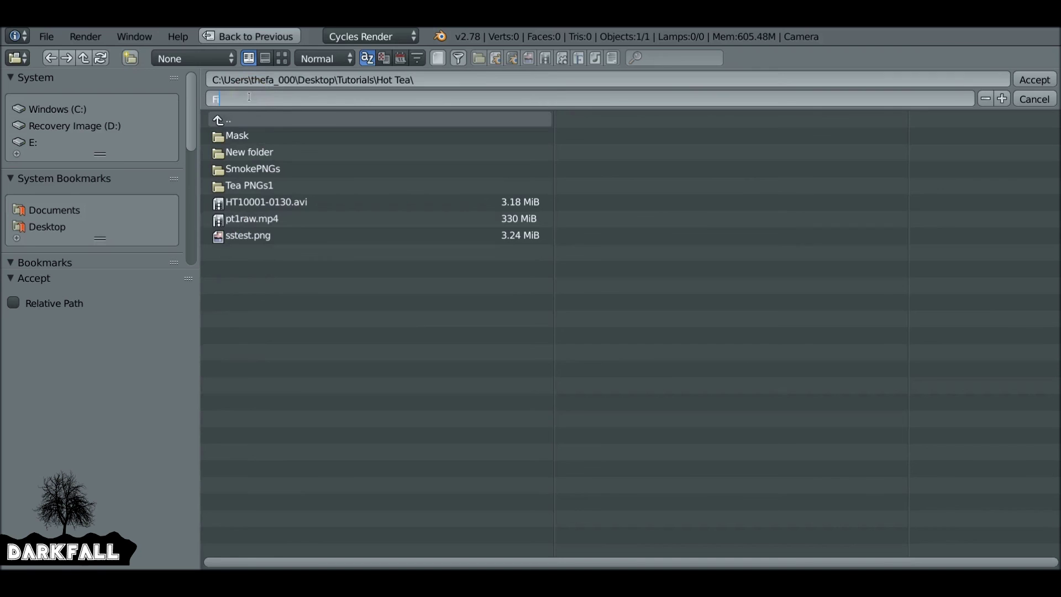
{"action": "key", "text": "Return"}
{"action": "left_click", "coordinate": [1034, 80]}
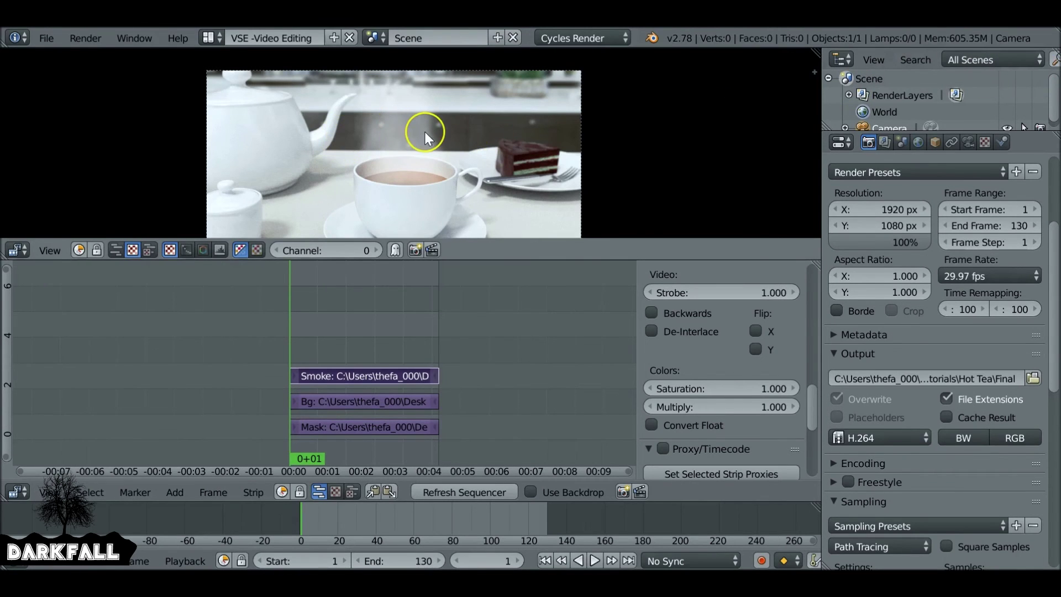
{"action": "scroll", "coordinate": [763, 335], "scroll_direction": "down", "scroll_amount": 5}
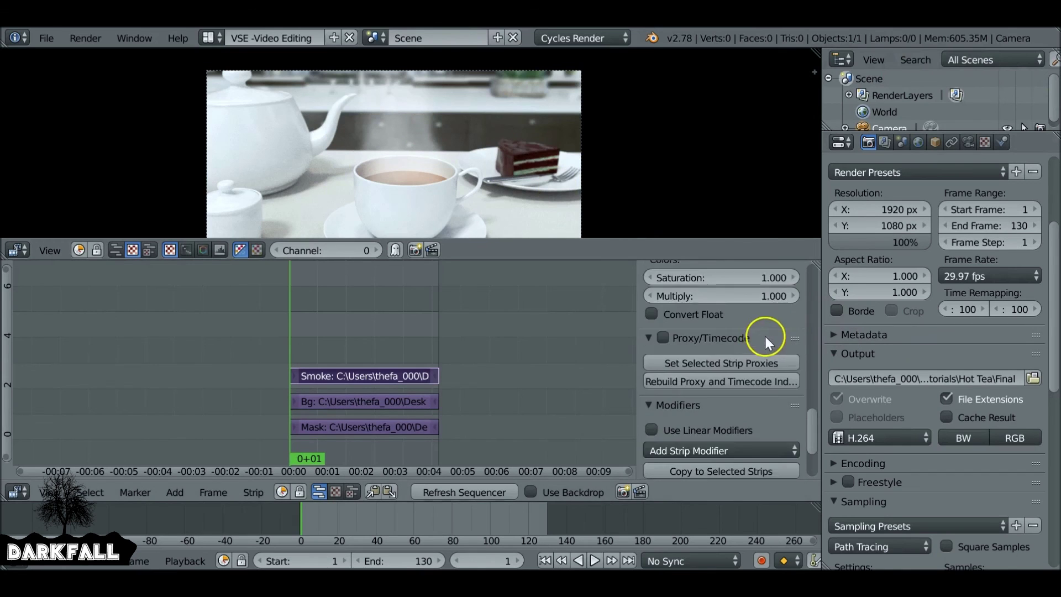
{"action": "scroll", "coordinate": [784, 338], "scroll_direction": "up", "scroll_amount": 10}
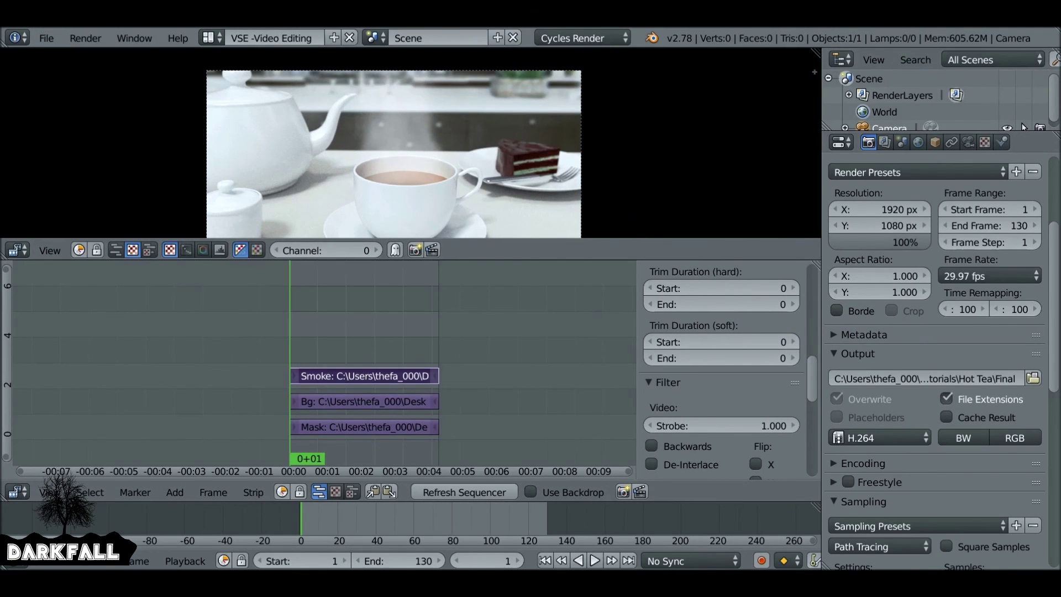